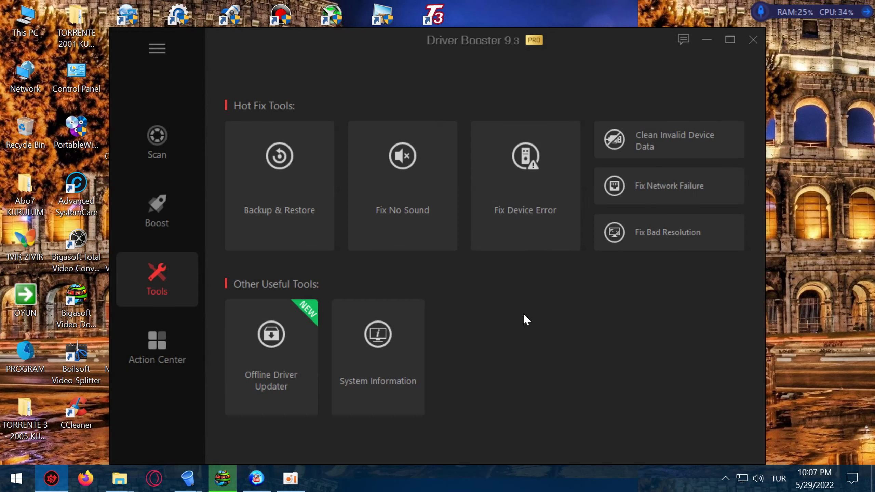
# Run the Fix Device Error tool to detect Device Manager error codes and close its result.
pyautogui.click(519, 186)
pyautogui.click(471, 299)
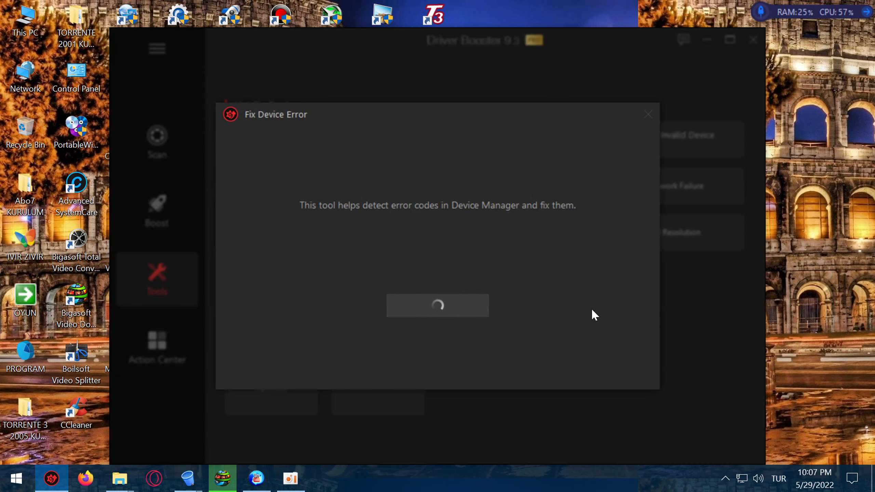
pyautogui.rightClick(787, 243)
pyautogui.click(822, 280)
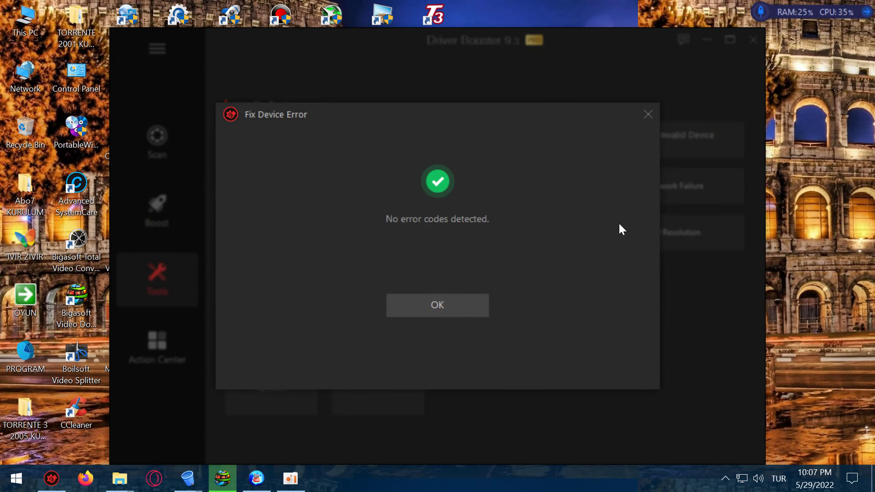
pyautogui.click(474, 305)
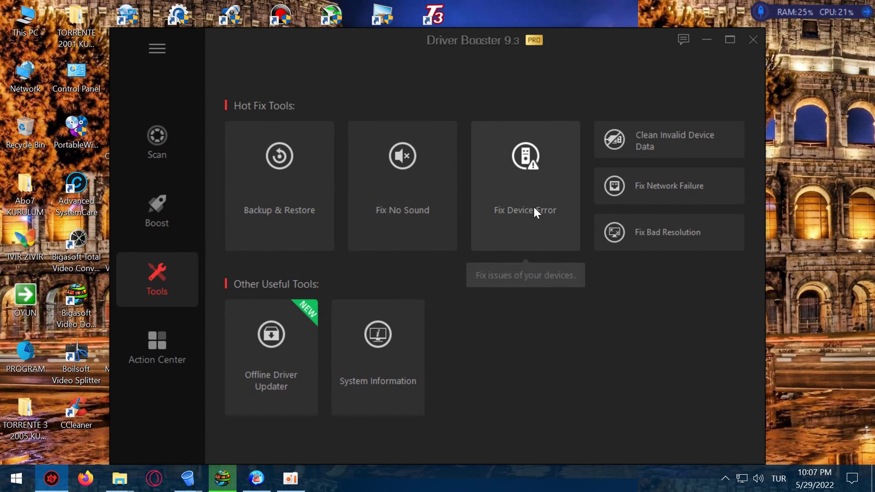
# Open the Fix Network Failure tool and start its detection.
pyautogui.click(654, 200)
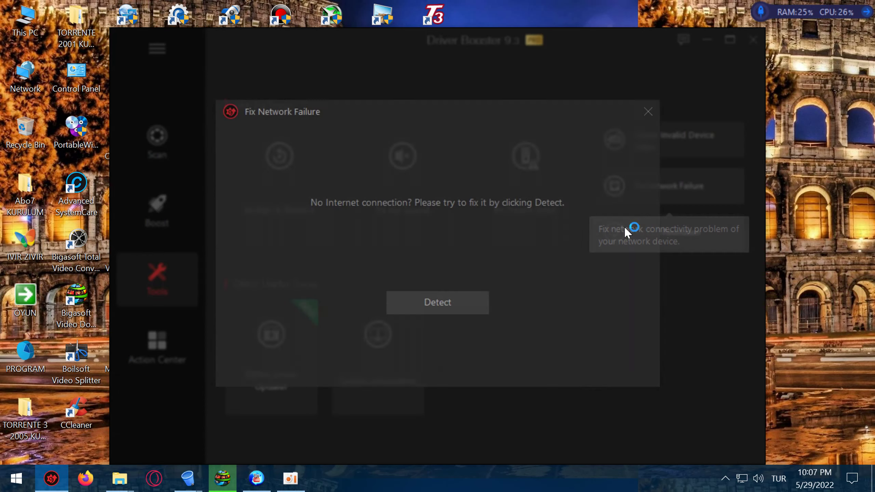
pyautogui.click(422, 303)
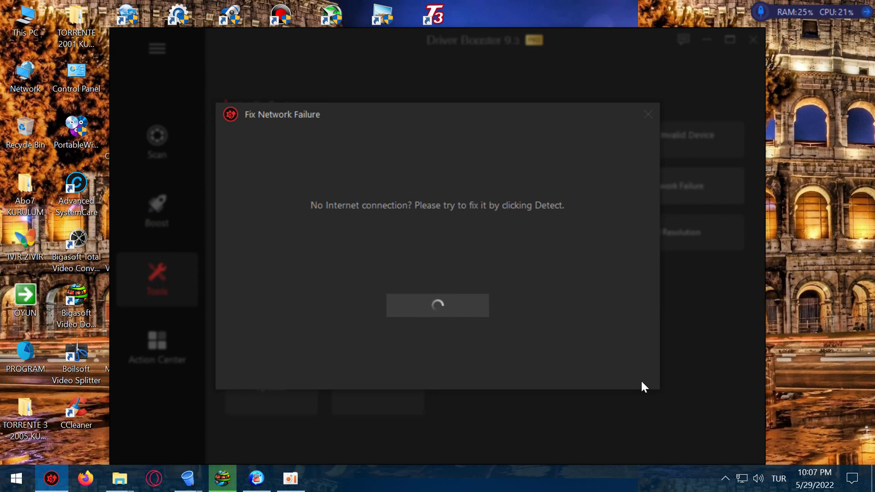
# Exit the background programs with the eraser and padlock icons from the system tray.
pyautogui.click(723, 477)
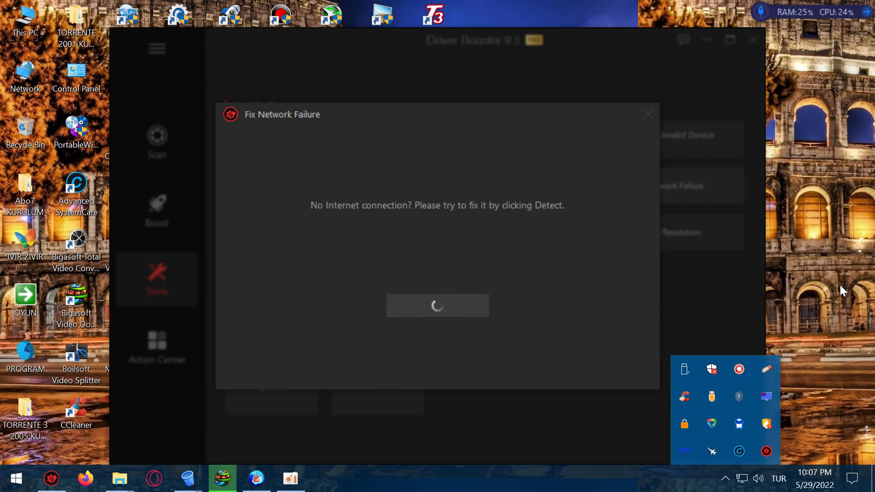
pyautogui.rightClick(769, 371)
pyautogui.press('Escape')
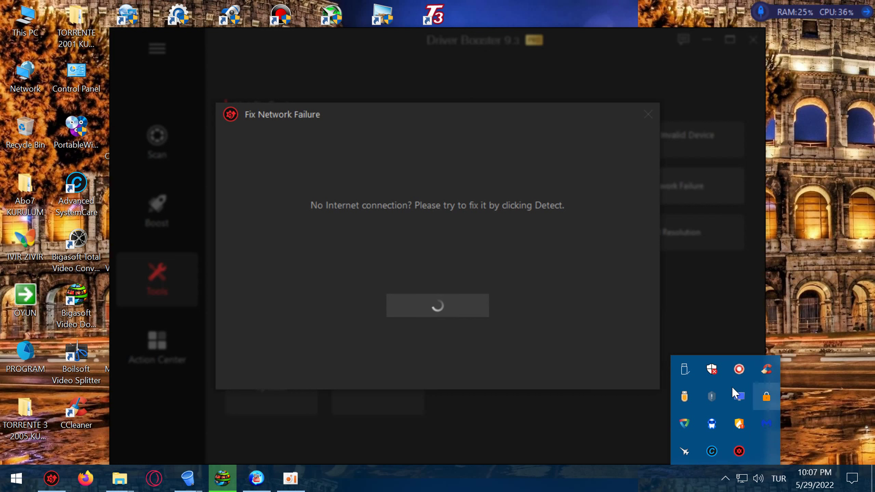
pyautogui.rightClick(766, 371)
pyautogui.click(781, 391)
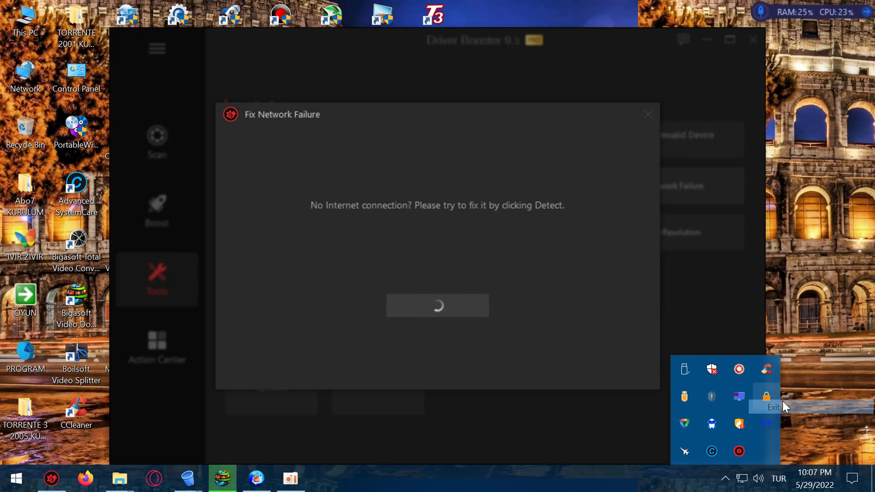
pyautogui.click(820, 233)
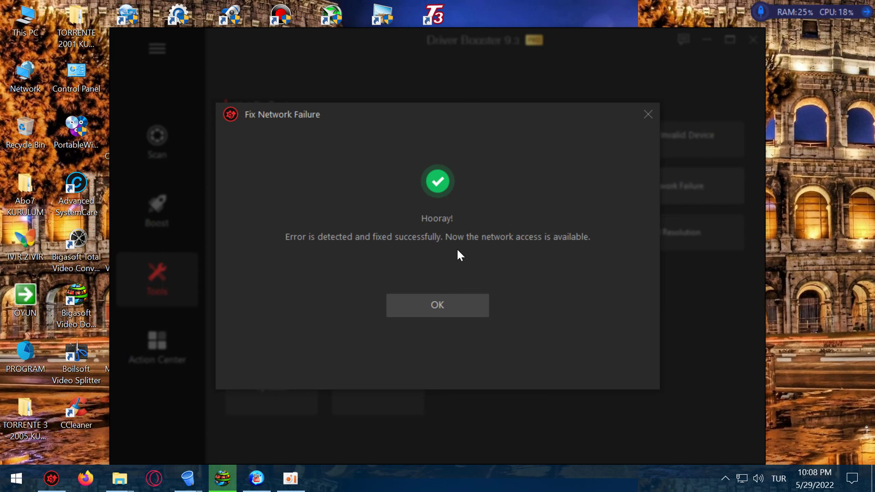
# Dismiss the network fix result, then run a full driver scan and close Driver Booster.
pyautogui.click(436, 315)
pyautogui.click(168, 204)
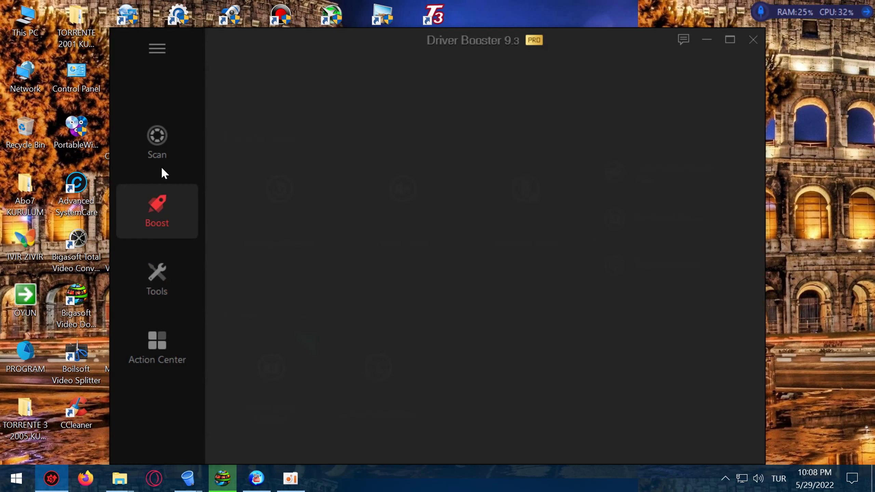
pyautogui.click(529, 239)
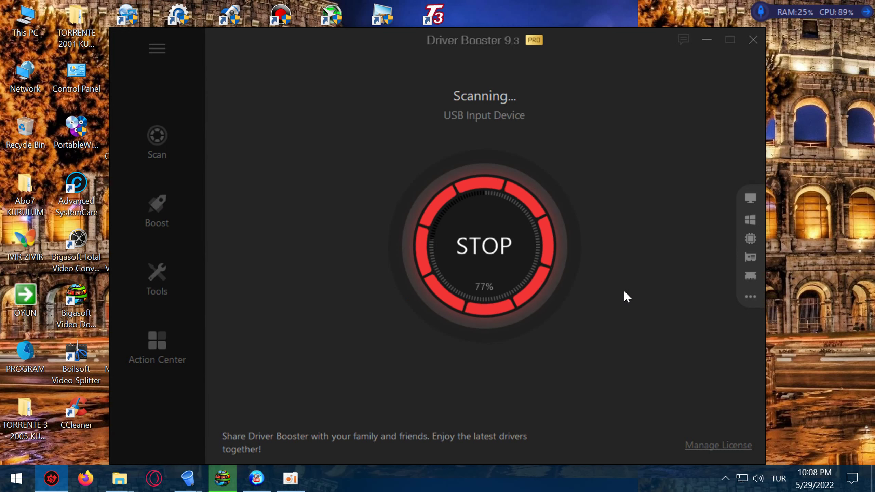
pyautogui.click(651, 149)
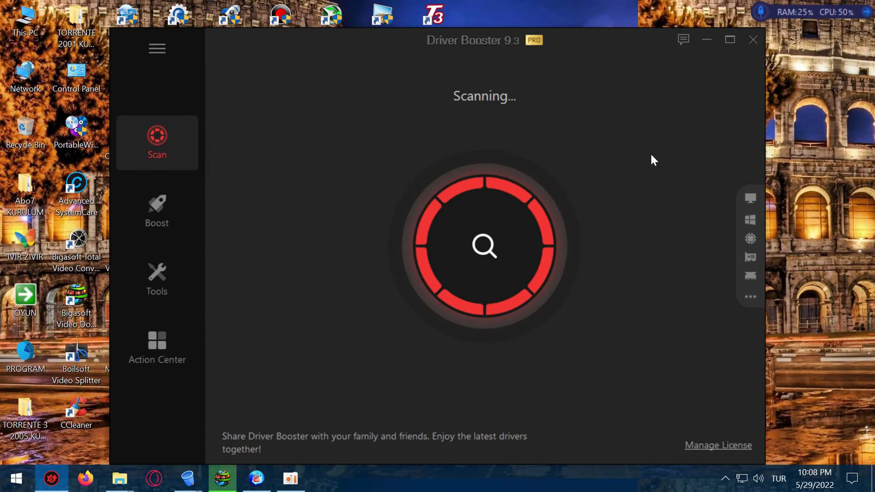
pyautogui.click(750, 46)
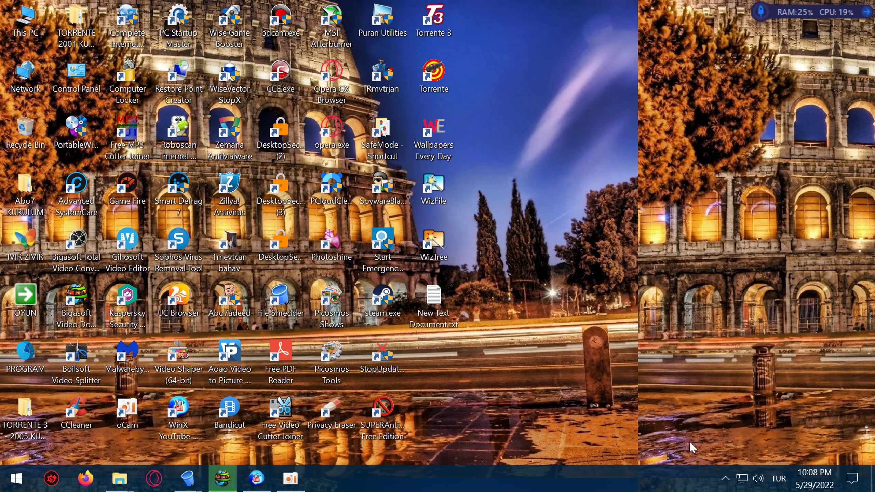
# Switch to Advanced SystemCare and launch the IObit Win Fix tool from its toolbox.
pyautogui.click(725, 479)
pyautogui.rightClick(684, 451)
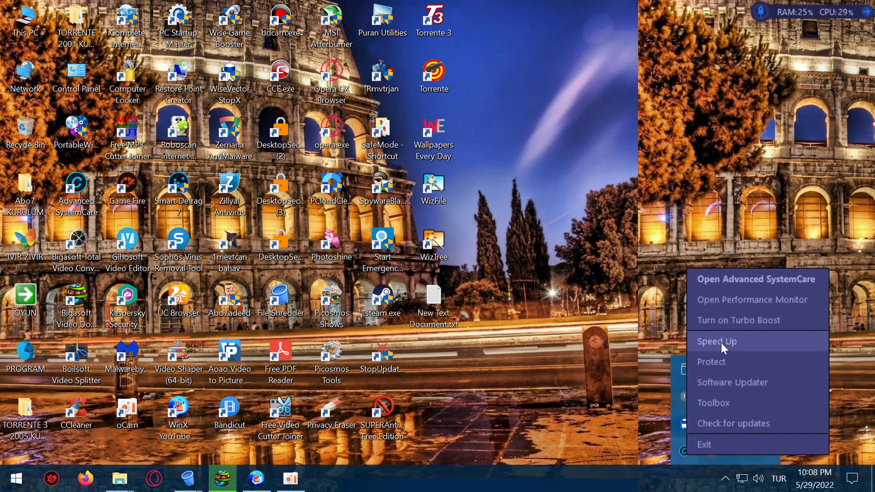
pyautogui.click(728, 279)
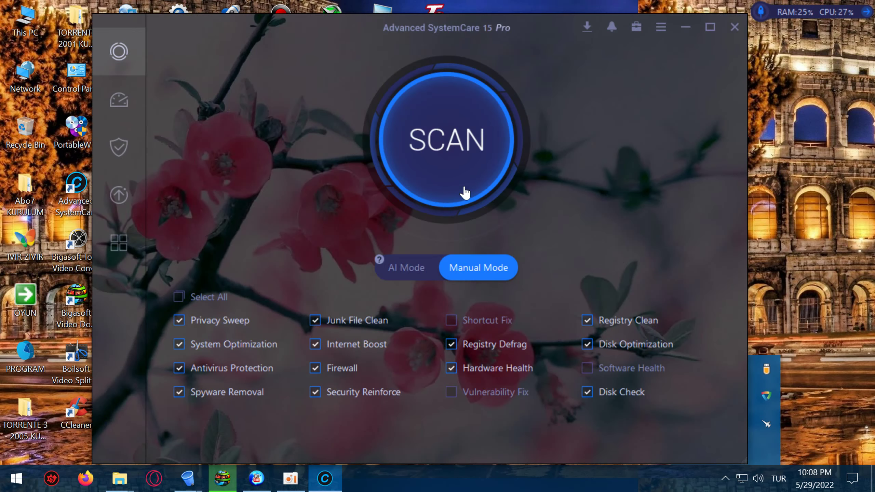
pyautogui.click(637, 27)
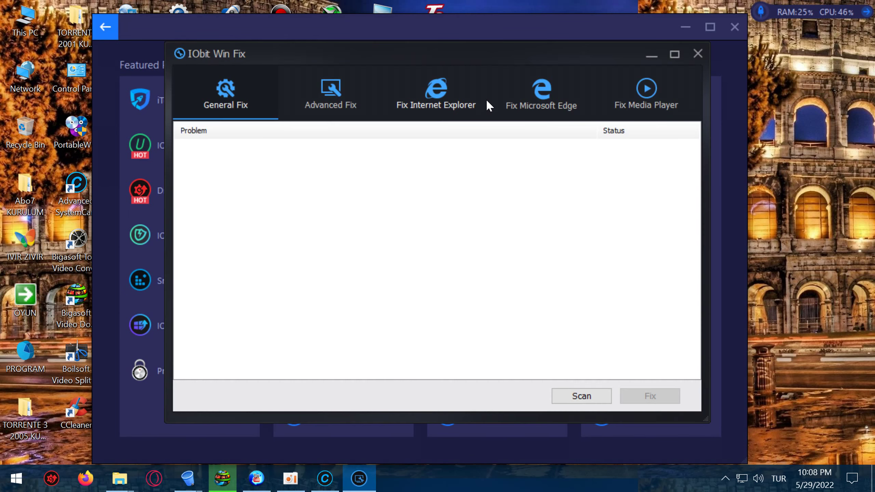
# Apply the Additional advanced fixes for Aero Peek, Aero Shake and Aero Snap not working.
pyautogui.click(337, 100)
pyautogui.click(217, 247)
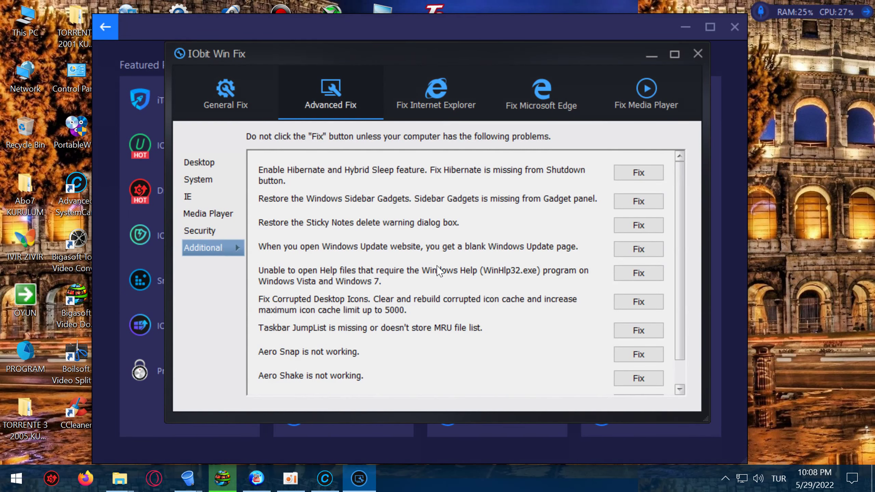
pyautogui.scroll(-1, 435, 240)
pyautogui.click(636, 374)
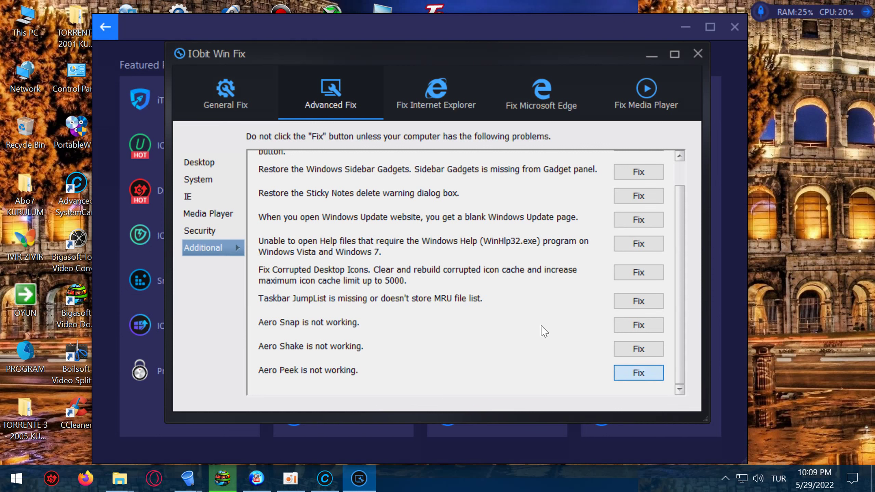
pyautogui.click(448, 287)
pyautogui.click(637, 348)
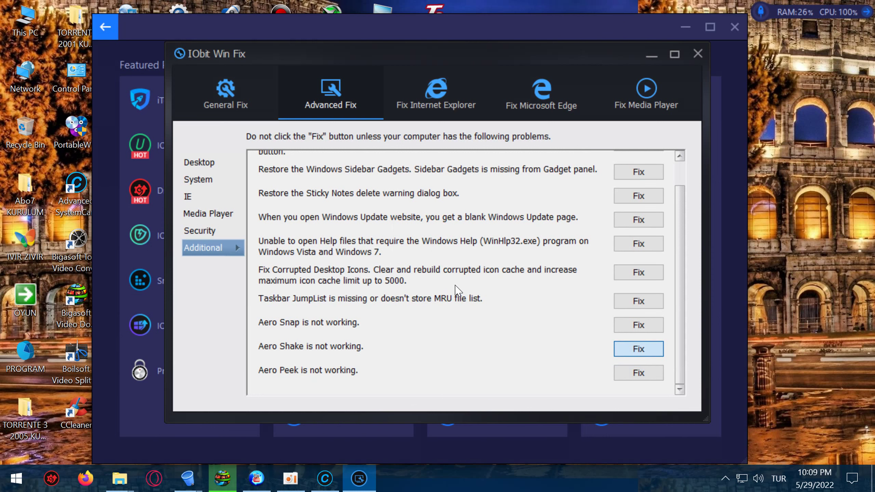
pyautogui.click(448, 286)
pyautogui.click(634, 326)
pyautogui.click(434, 285)
# Apply the Additional fixes for the missing Taskbar JumpList and for corrupted desktop icons.
pyautogui.click(637, 300)
pyautogui.click(446, 286)
pyautogui.click(637, 272)
pyautogui.click(445, 285)
pyautogui.scroll(1, 418, 249)
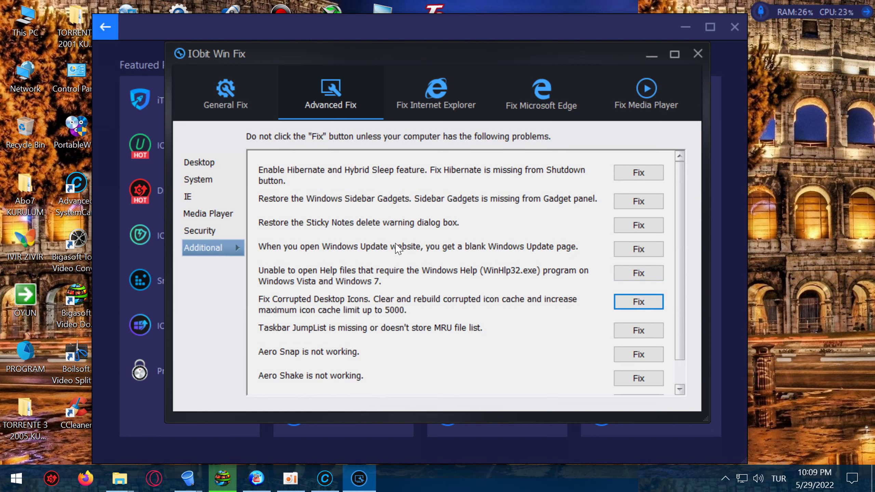
# Apply the Security fixes that enable Task Manager, Command Prompt, Registry Editor and MMC Snap-ins.
pyautogui.click(211, 231)
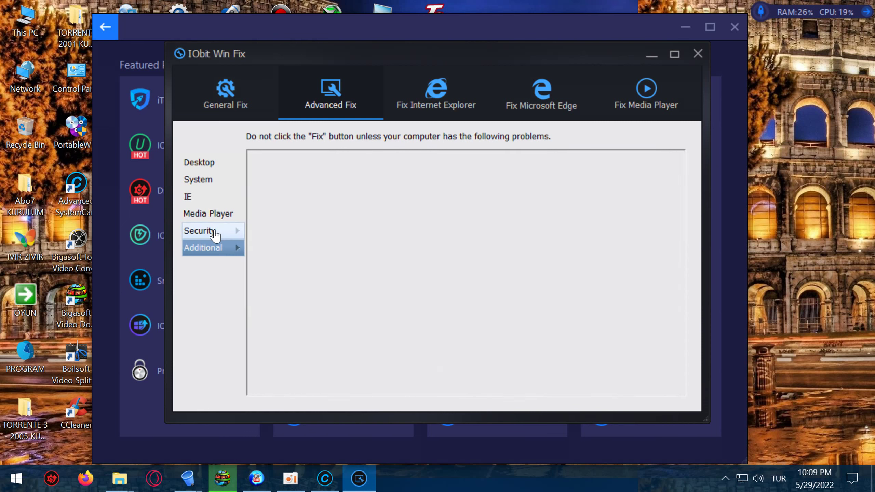
pyautogui.click(637, 172)
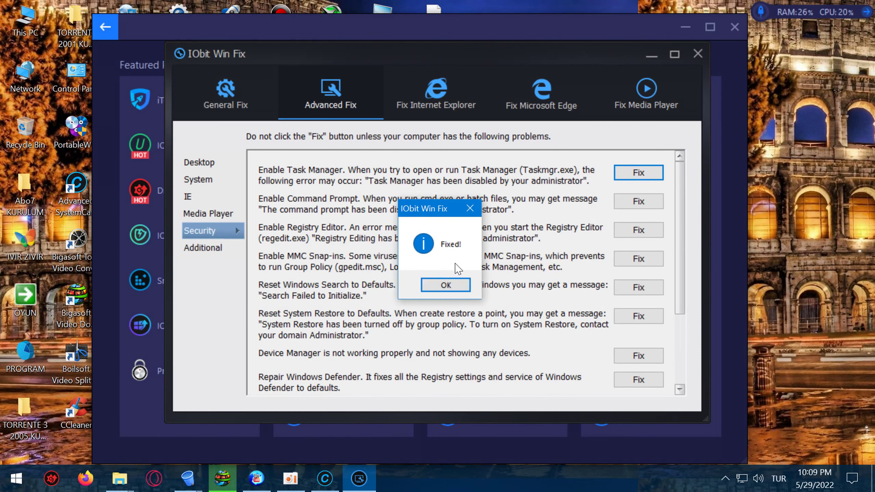
pyautogui.click(447, 285)
pyautogui.click(638, 202)
pyautogui.click(426, 286)
pyautogui.click(633, 229)
pyautogui.click(431, 285)
pyautogui.click(622, 262)
pyautogui.click(422, 288)
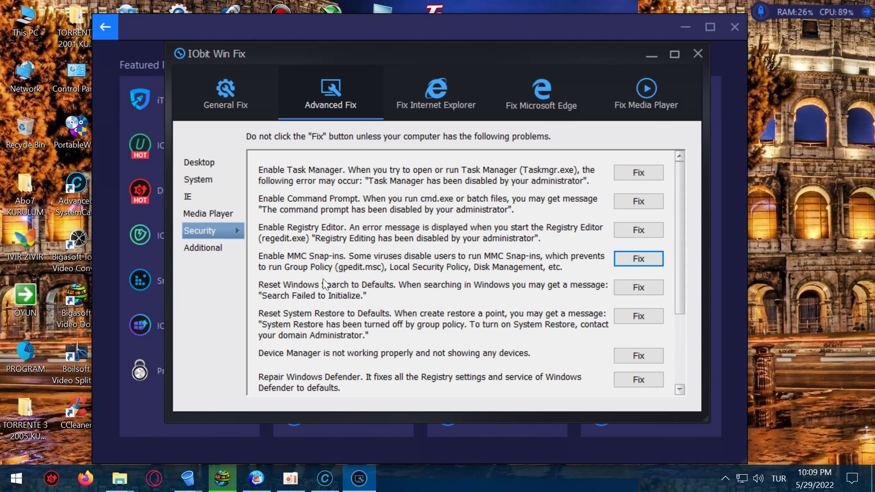
# Reset Windows Search to defaults and apply the Security fix for Device Manager not showing any devices.
pyautogui.click(634, 289)
pyautogui.click(444, 289)
pyautogui.scroll(-1, 404, 318)
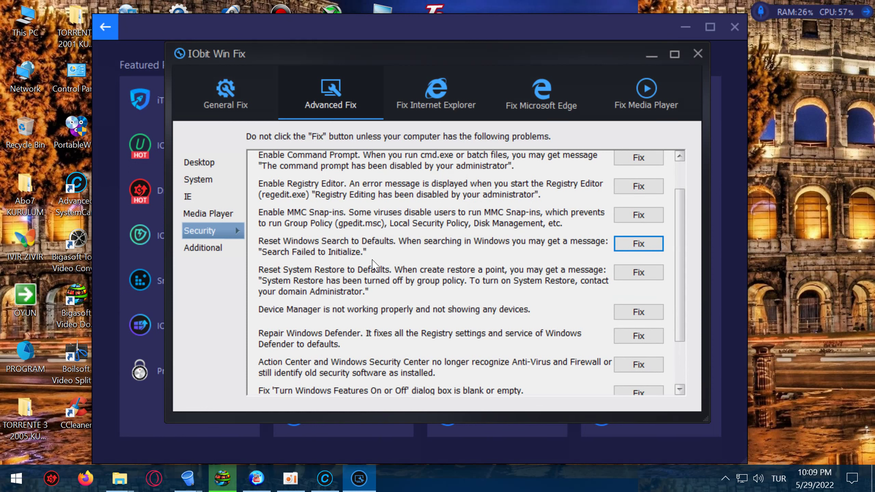
pyautogui.click(618, 313)
pyautogui.click(448, 289)
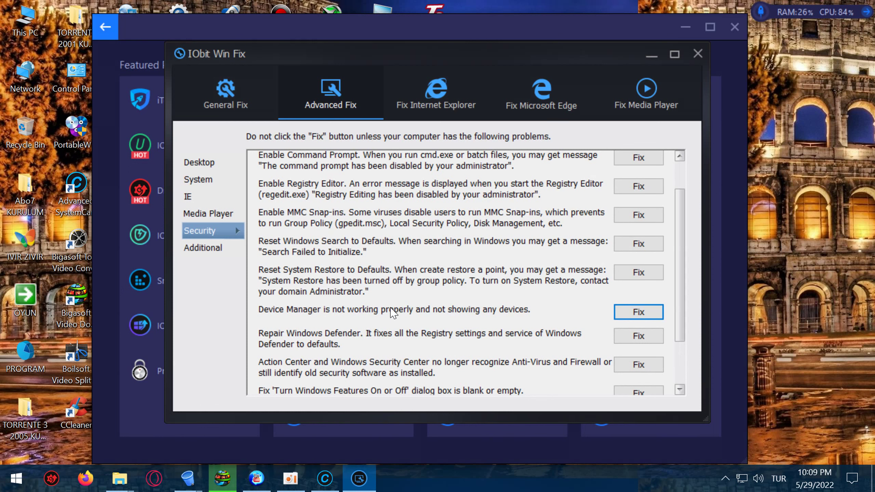
# Apply the Security fixes for Action Center not recognizing antivirus software and for the blank 'Turn Windows Features On or Off' dialog.
pyautogui.scroll(-1, 433, 327)
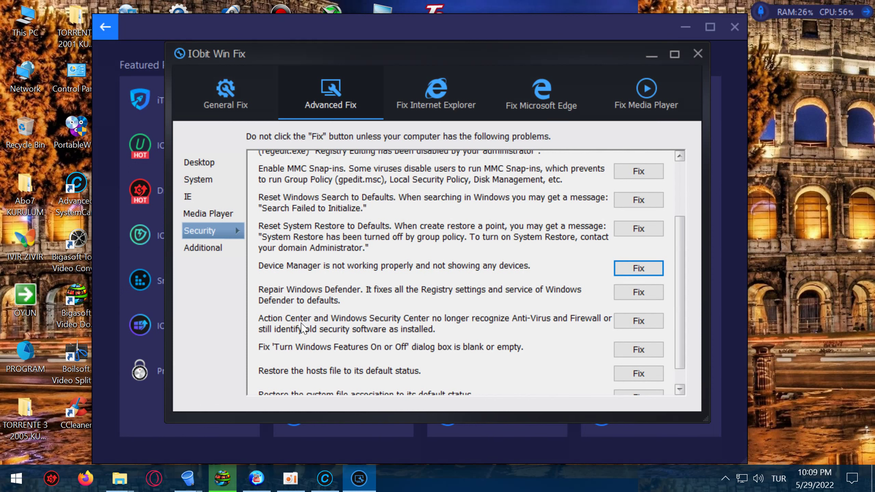
pyautogui.click(638, 320)
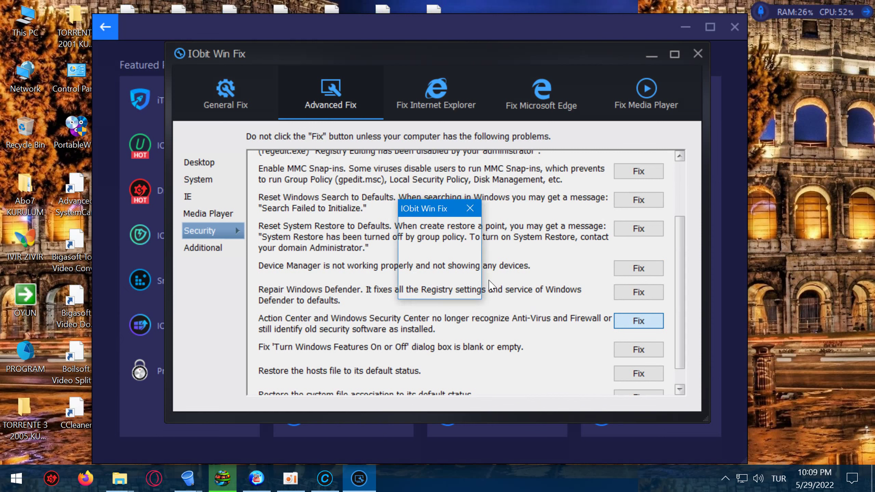
pyautogui.click(446, 285)
pyautogui.click(637, 350)
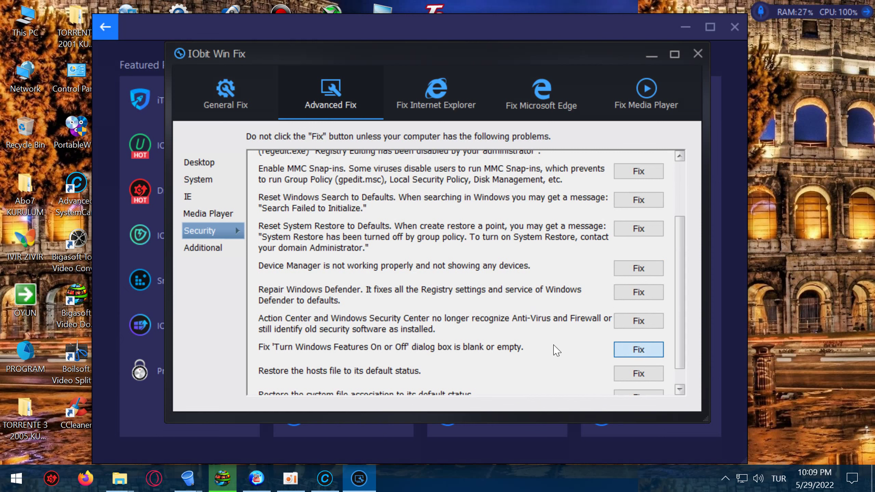
pyautogui.click(444, 285)
pyautogui.scroll(-1, 394, 304)
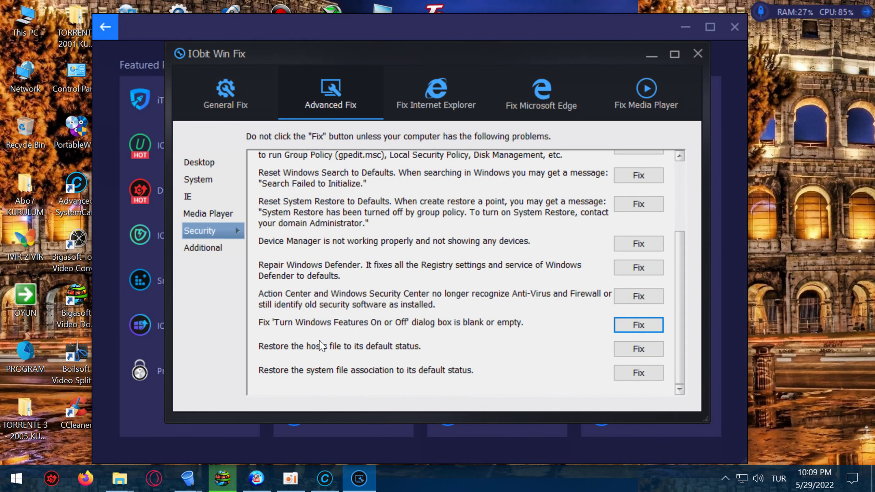
pyautogui.click(211, 250)
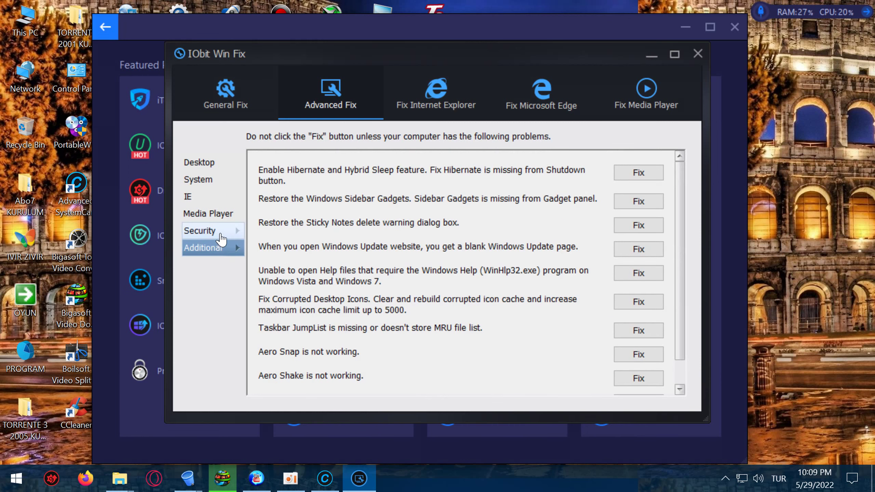
pyautogui.click(220, 234)
pyautogui.click(205, 214)
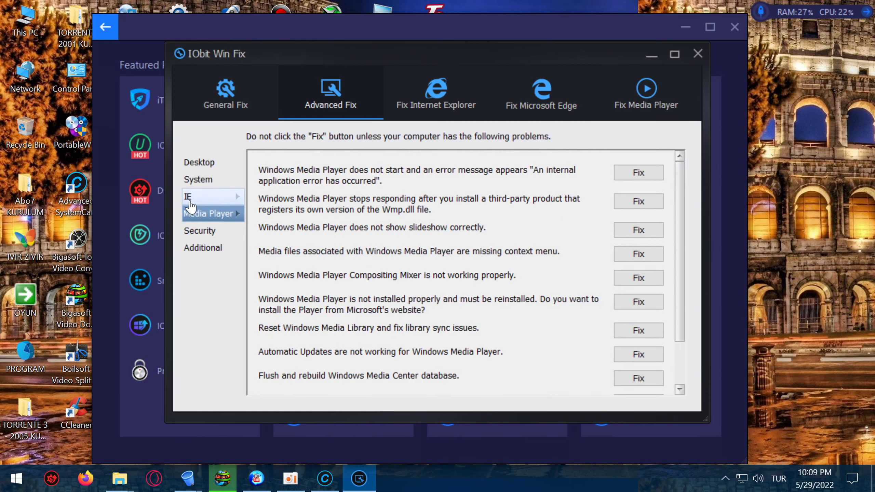
pyautogui.click(195, 198)
# Apply the System fixes for folder view settings, Games Explorer and missing Folder Options.
pyautogui.click(200, 179)
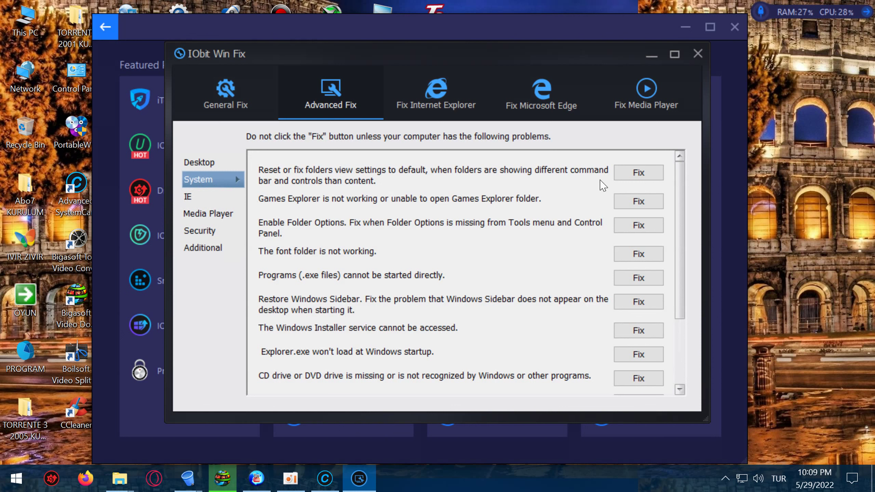
pyautogui.click(634, 172)
pyautogui.click(460, 289)
pyautogui.click(637, 203)
pyautogui.click(432, 289)
pyautogui.click(639, 225)
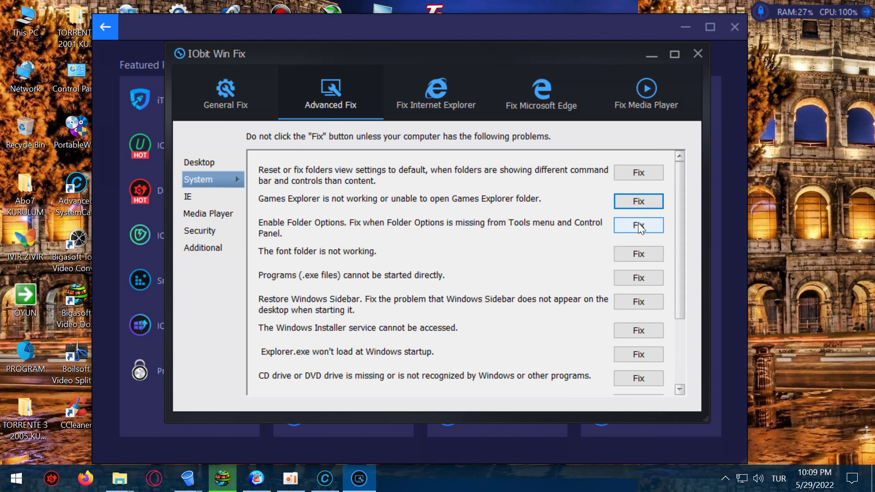
pyautogui.click(458, 289)
# Apply the System fixes for the font folder, .exe programs that cannot start directly, and the Windows Sidebar.
pyautogui.click(636, 254)
pyautogui.click(462, 289)
pyautogui.click(638, 278)
pyautogui.click(427, 291)
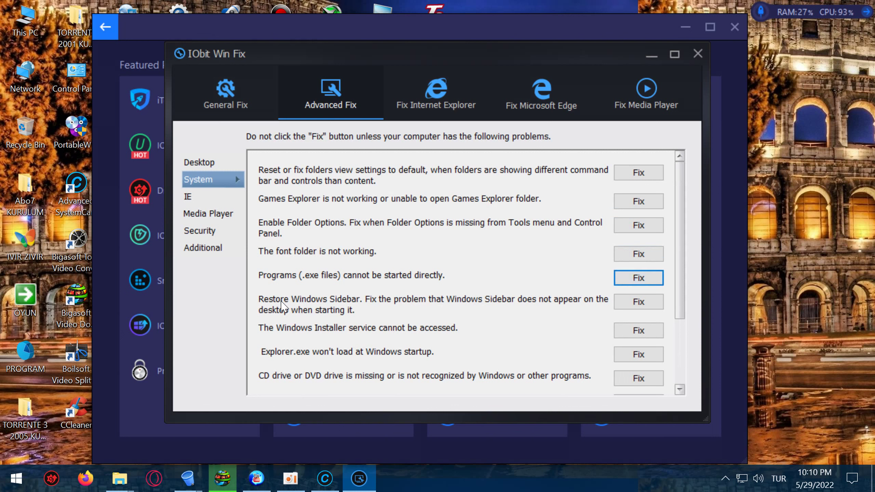
pyautogui.click(637, 302)
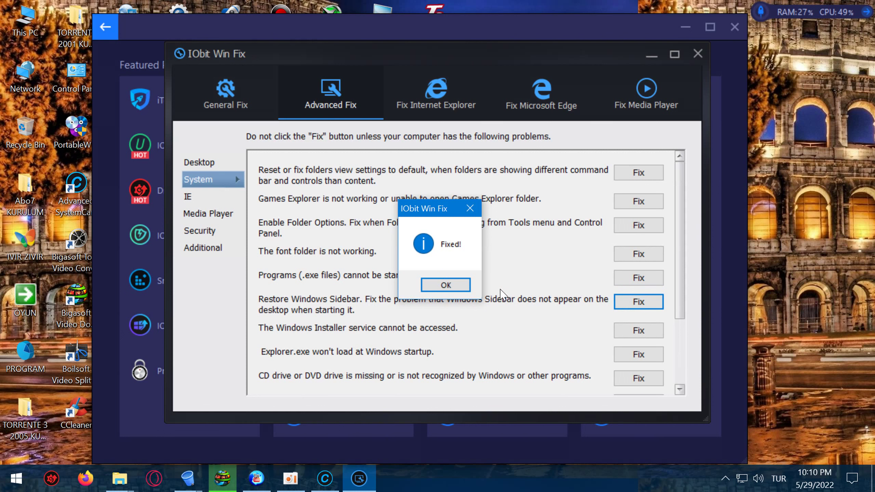
# Apply the System fixes for the inaccessible Windows Installer service and for Explorer.exe not loading at Windows startup.
pyautogui.click(444, 286)
pyautogui.click(638, 330)
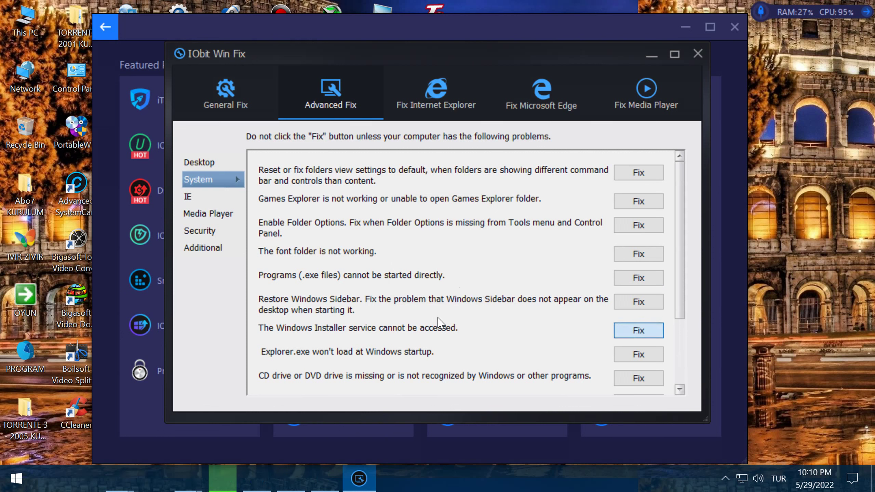
pyautogui.click(434, 289)
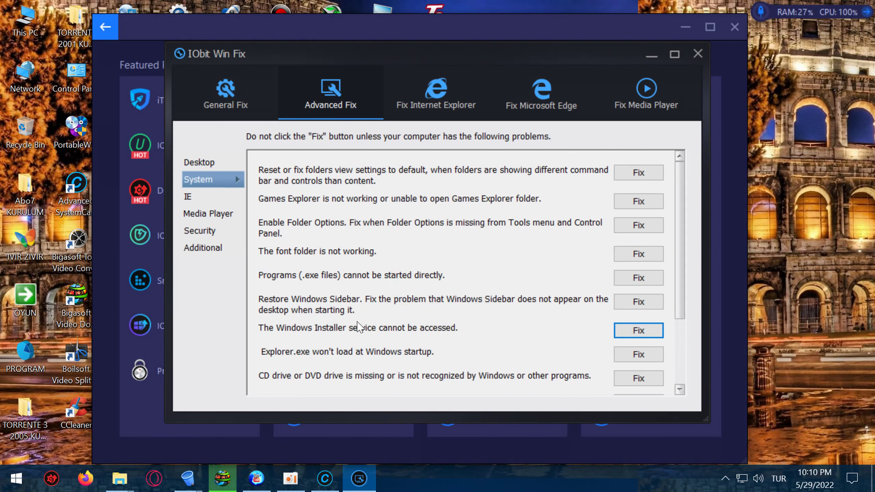
pyautogui.click(634, 354)
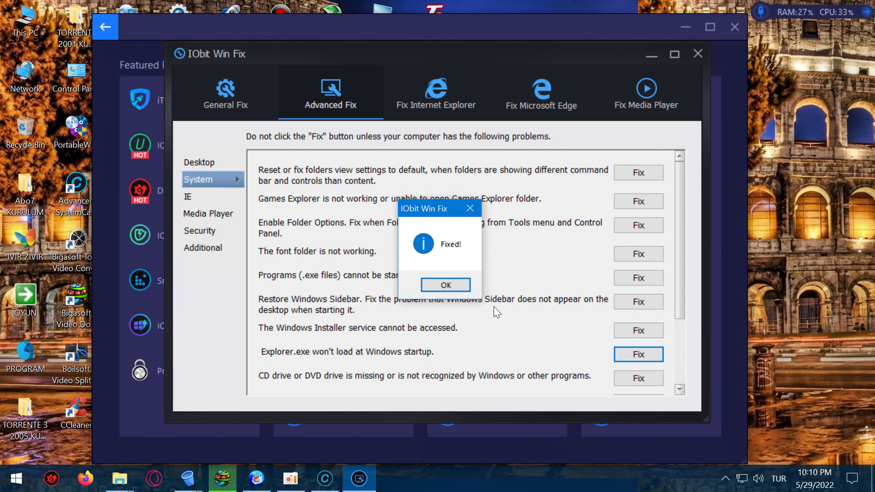
pyautogui.click(446, 285)
# Apply the System fixes for a missing or unrecognized CD or DVD drive and for being unable to create new folders.
pyautogui.moveTo(682, 304); pyautogui.dragTo(686, 395)
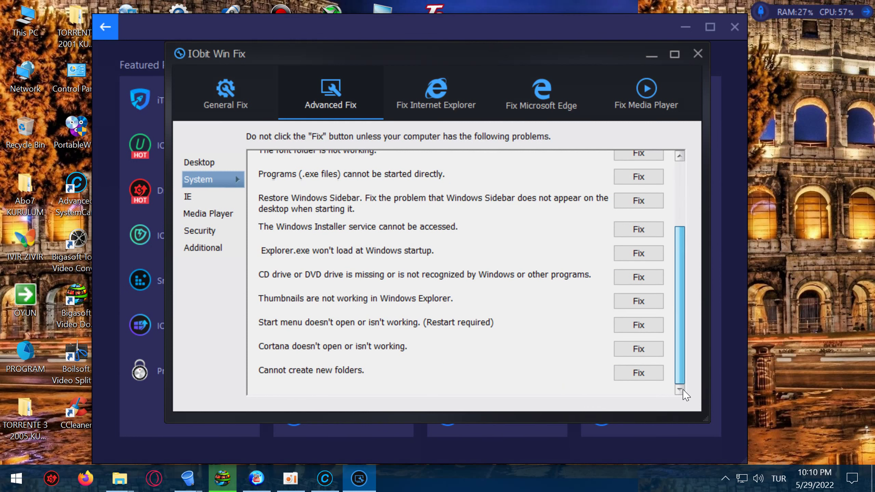
pyautogui.click(625, 279)
pyautogui.click(435, 286)
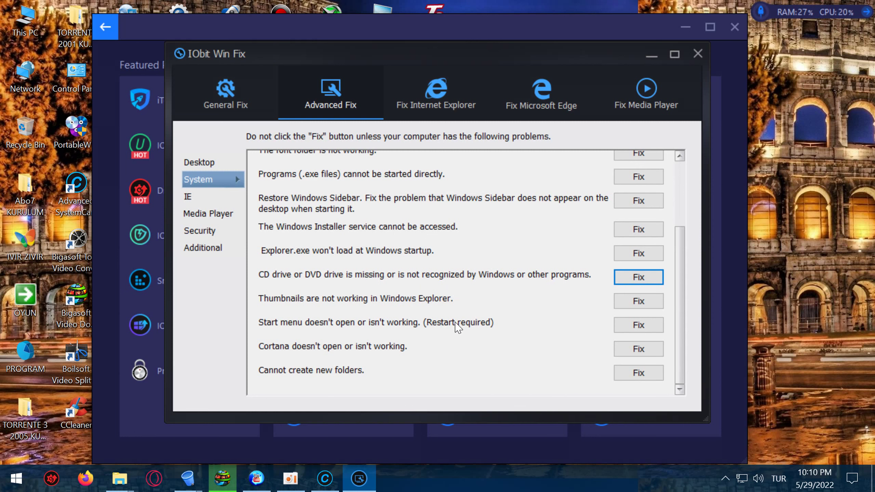
pyautogui.click(635, 378)
pyautogui.click(445, 288)
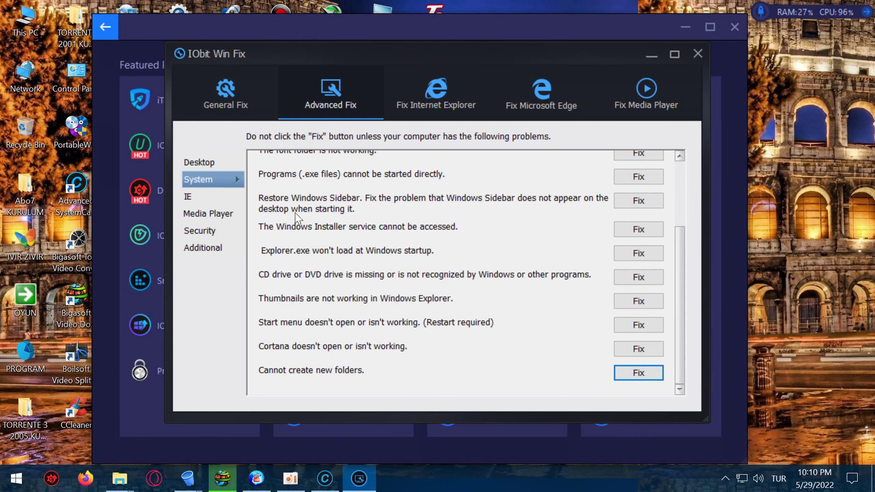
# Apply the Desktop fixes for the "Send to" and "New" submenus in the context menu.
pyautogui.click(207, 163)
pyautogui.scroll(-3, 396, 231)
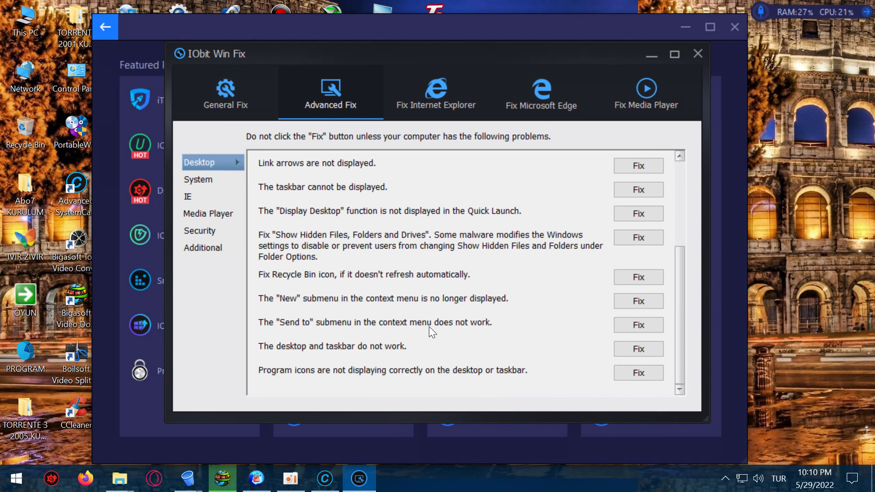
pyautogui.click(622, 331)
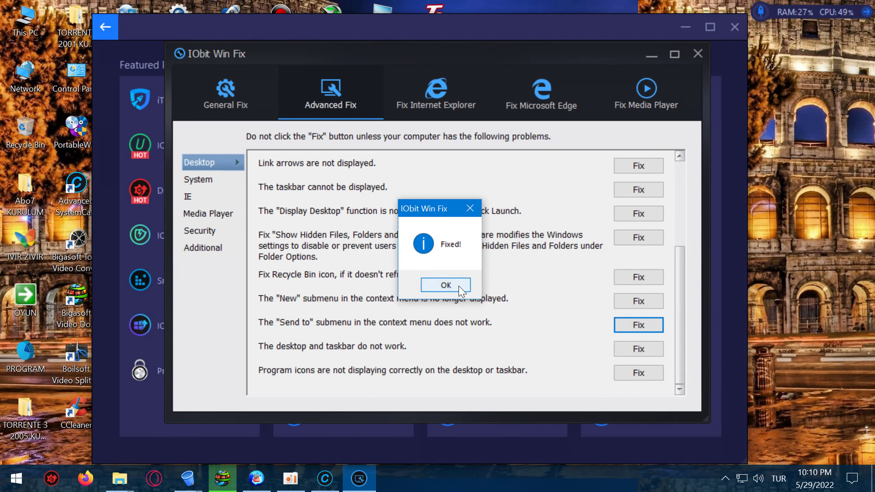
pyautogui.click(447, 285)
pyautogui.click(625, 299)
pyautogui.click(435, 286)
# Apply the Desktop fixes for the Recycle Bin icon not refreshing and for "Show Hidden Files, Folders and Drives".
pyautogui.click(639, 277)
pyautogui.click(435, 286)
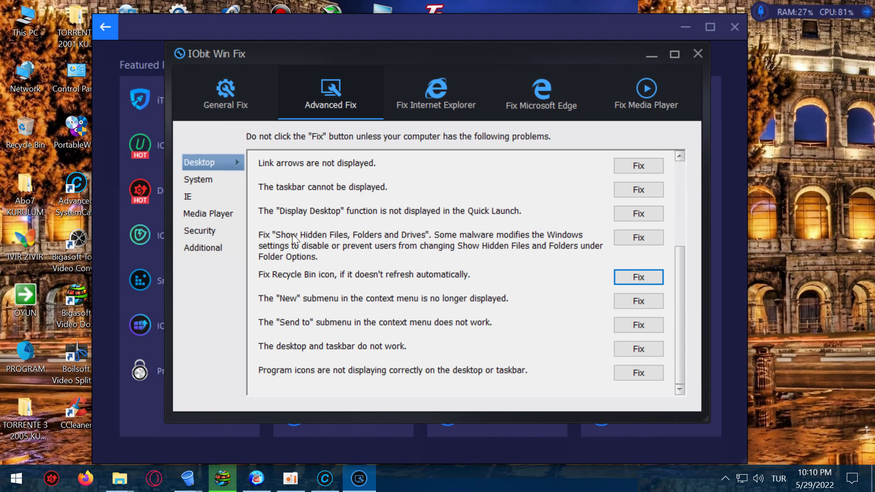
pyautogui.click(637, 238)
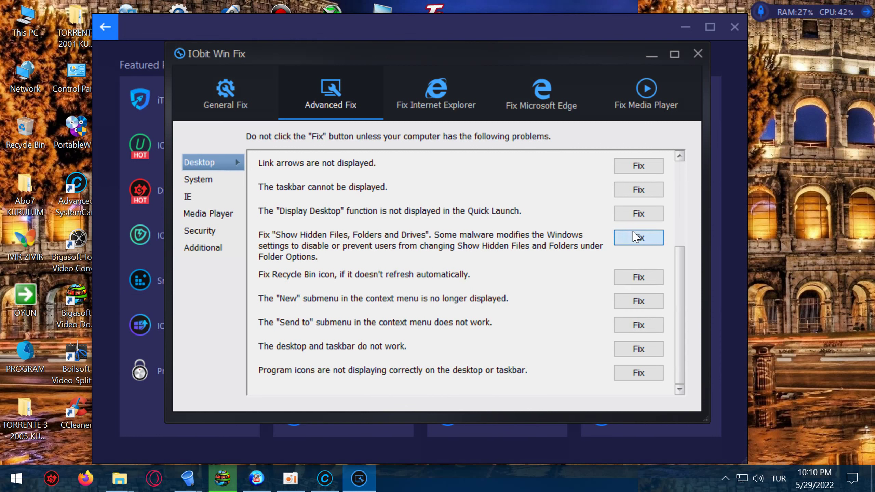
pyautogui.click(445, 287)
# Apply the Desktop fixes for the missing "Display Desktop" function and undisplayed link arrows, and close IObit Win Fix.
pyautogui.scroll(5, 413, 283)
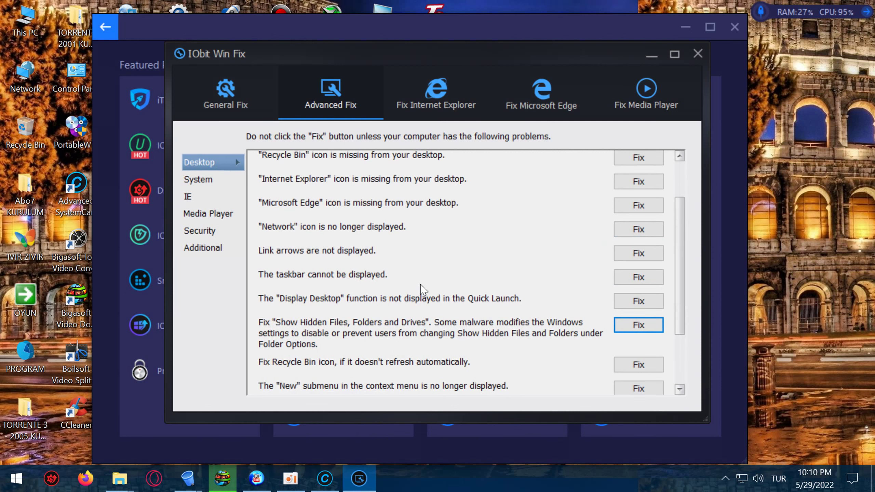
pyautogui.click(630, 346)
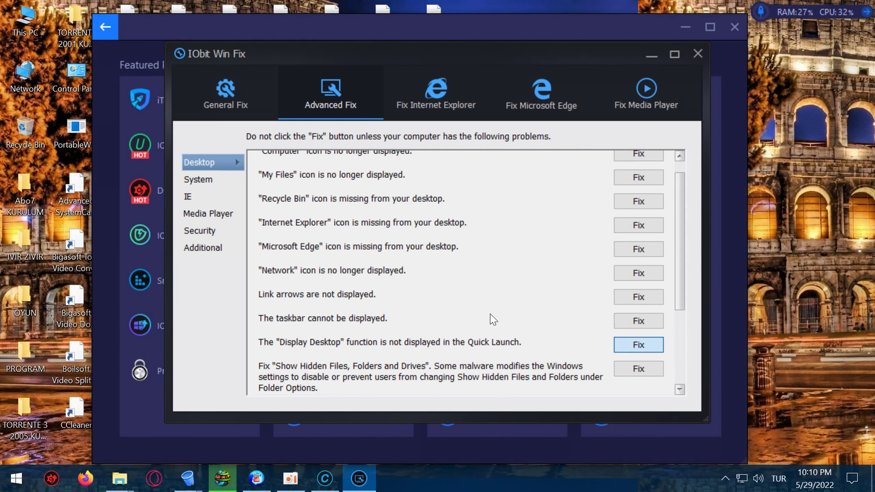
pyautogui.click(446, 286)
pyautogui.scroll(1, 409, 309)
pyautogui.scroll(-2, 410, 310)
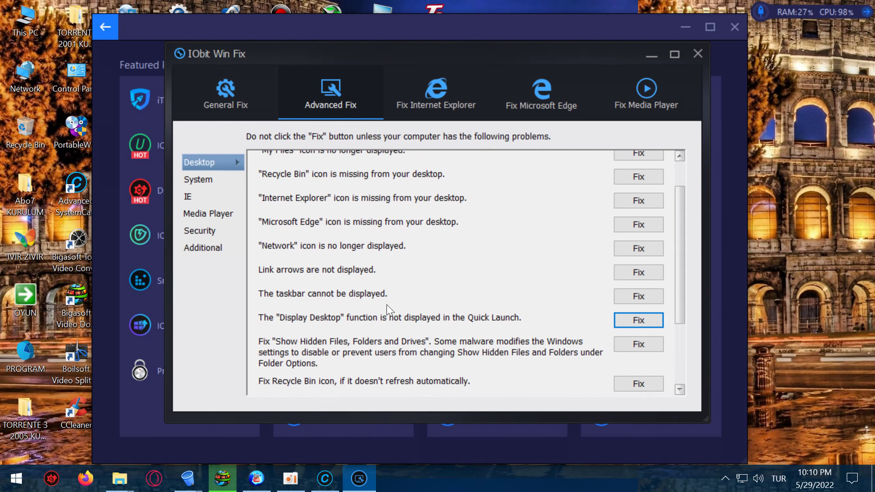
pyautogui.click(639, 273)
pyautogui.click(446, 286)
pyautogui.scroll(2, 469, 285)
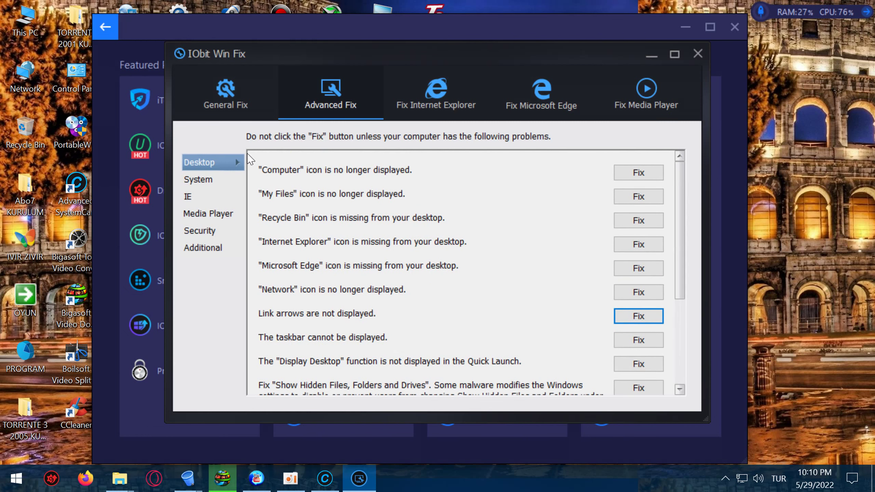
pyautogui.click(697, 53)
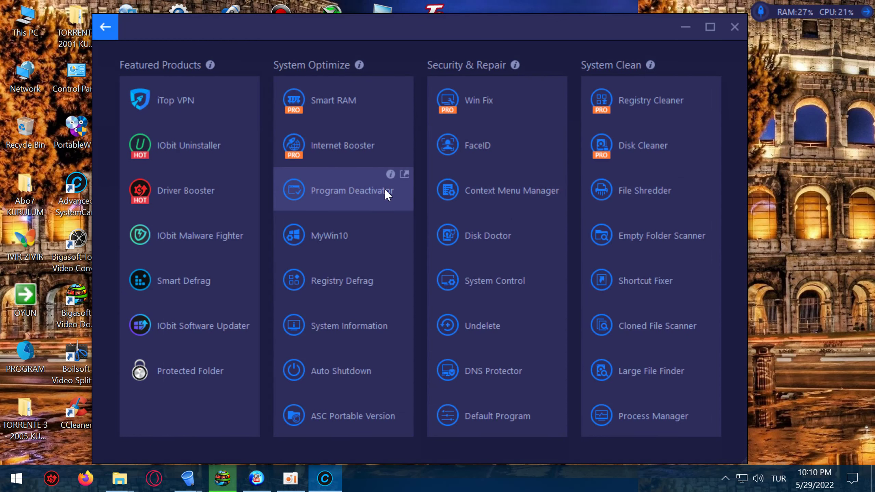
# Run Disk Doctor on all seven drives, C: through I:, and finish the wizard once the analysis is done.
pyautogui.click(466, 232)
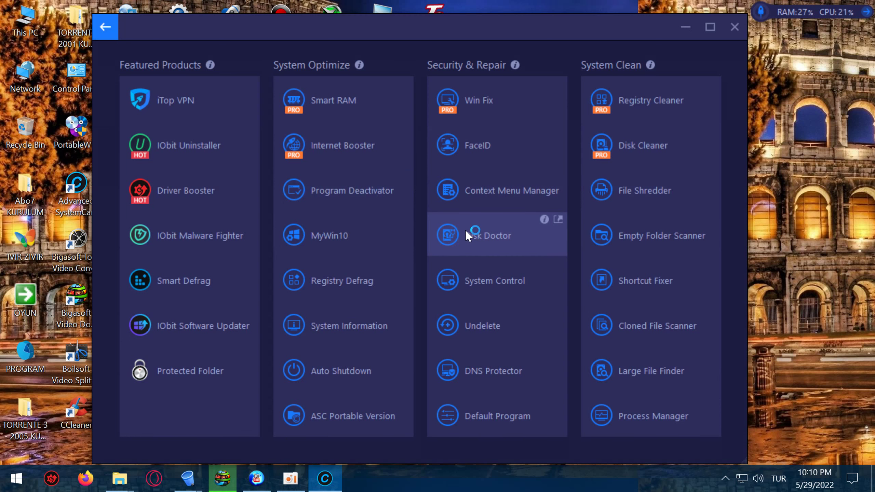
pyautogui.click(272, 237)
pyautogui.click(272, 250)
pyautogui.click(272, 261)
pyautogui.click(273, 273)
pyautogui.click(272, 284)
pyautogui.click(272, 296)
pyautogui.click(272, 307)
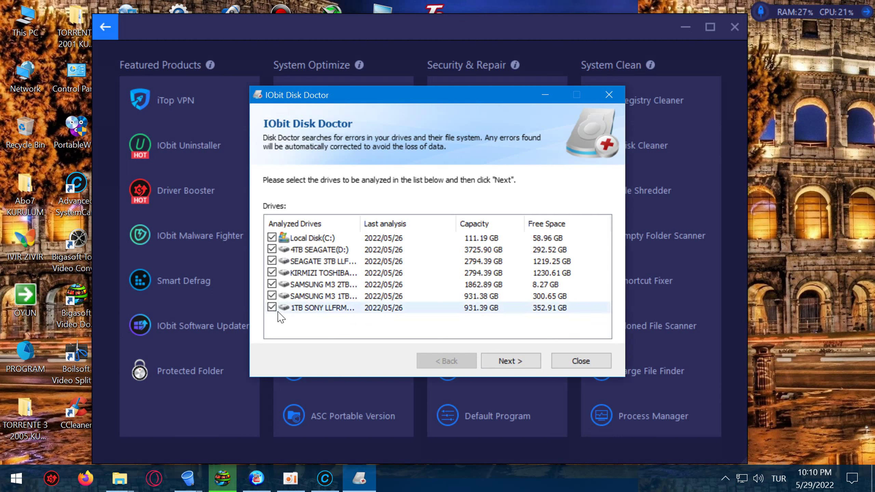
pyautogui.click(511, 361)
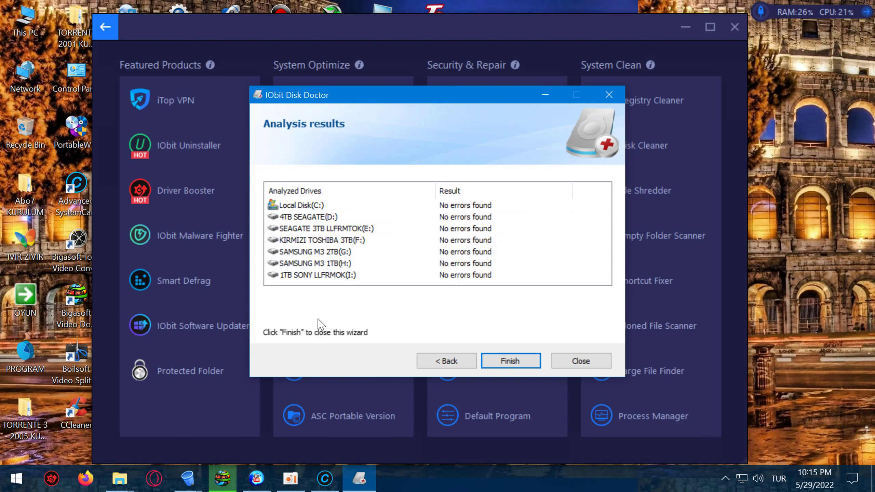
pyautogui.click(509, 360)
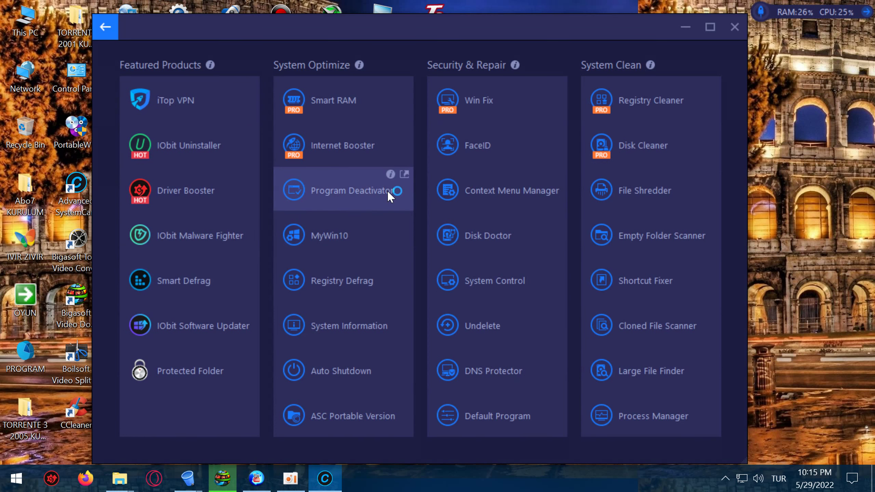
# Close the Advanced SystemCare window and switch to Smart Defrag.
pyautogui.click(686, 25)
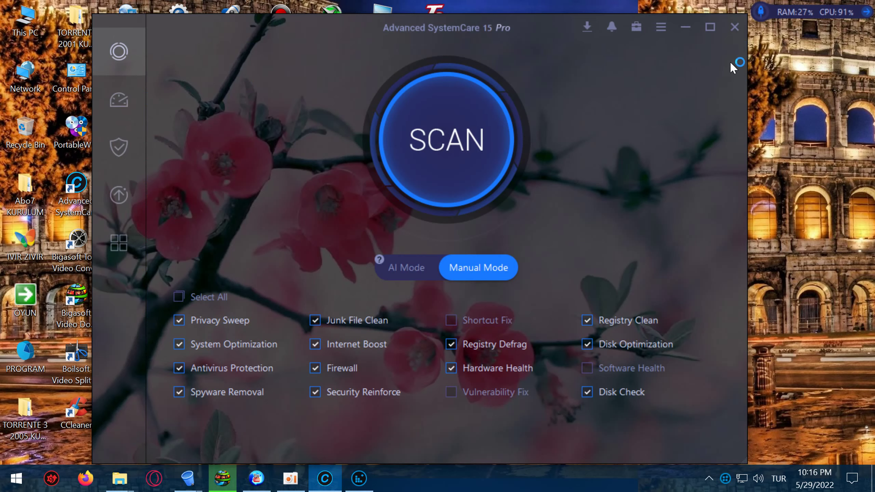
pyautogui.click(734, 28)
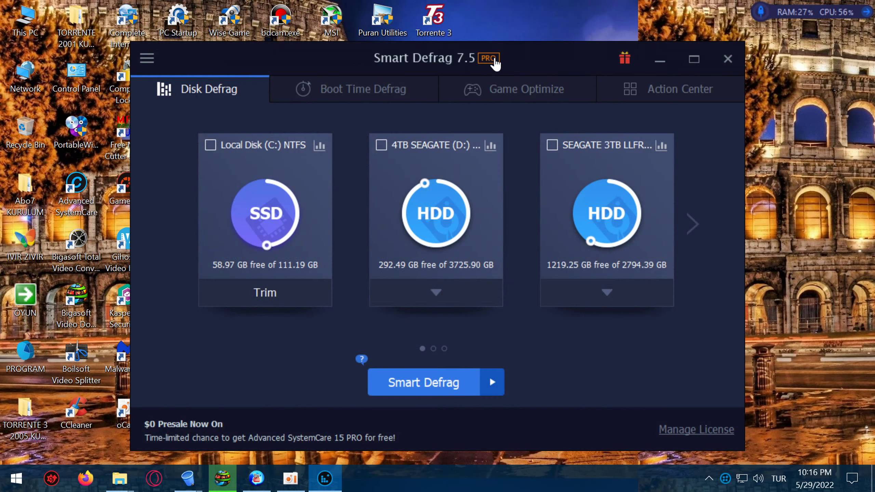
# Examine Smart Defrag's Boot Time Defrag, Game Optimize and Action Center pages, and return to Disk Defrag.
pyautogui.click(356, 96)
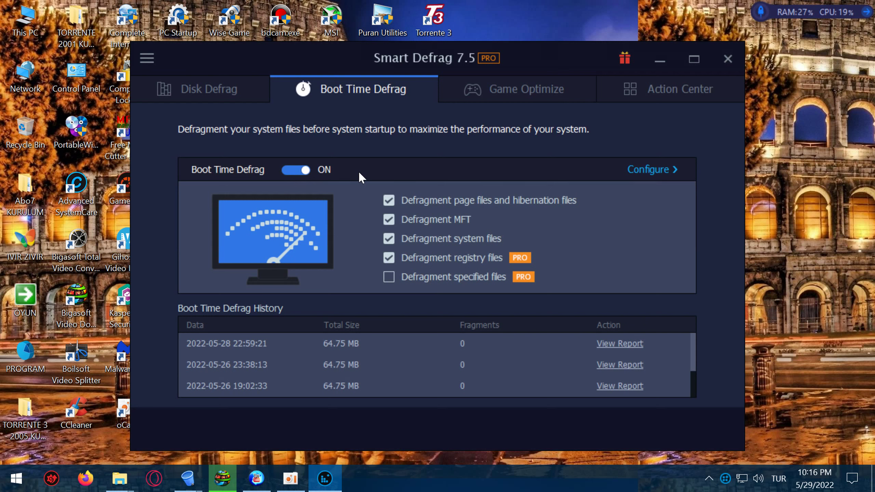
pyautogui.click(525, 89)
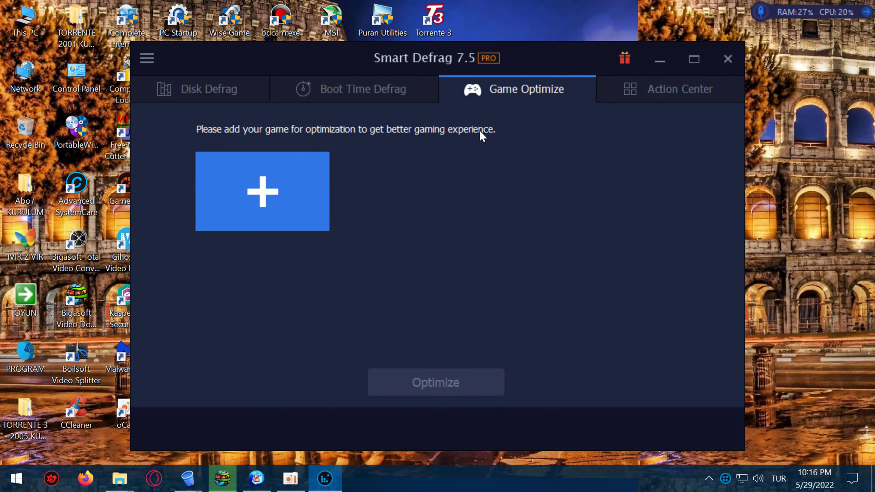
pyautogui.click(646, 92)
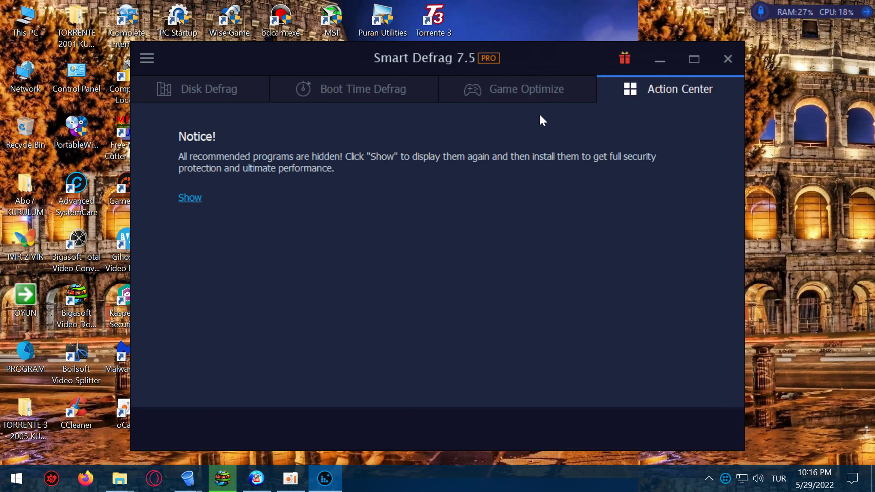
pyautogui.click(529, 95)
pyautogui.click(390, 94)
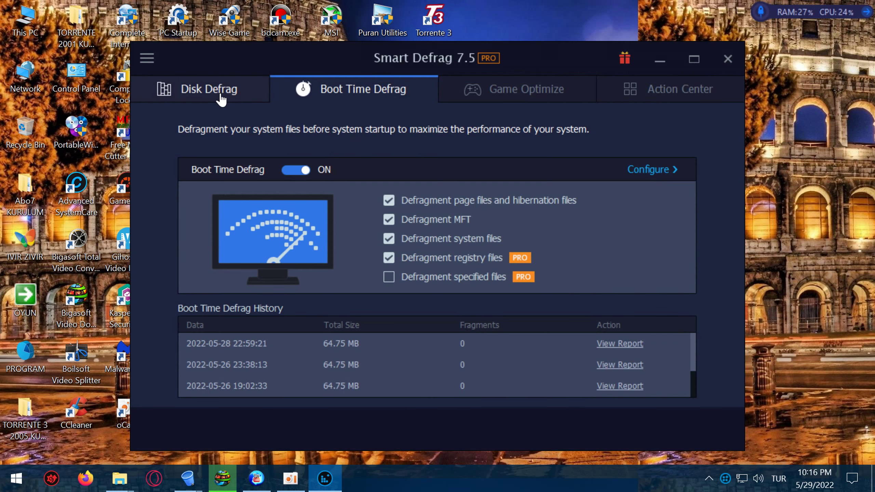
pyautogui.click(221, 96)
pyautogui.click(287, 98)
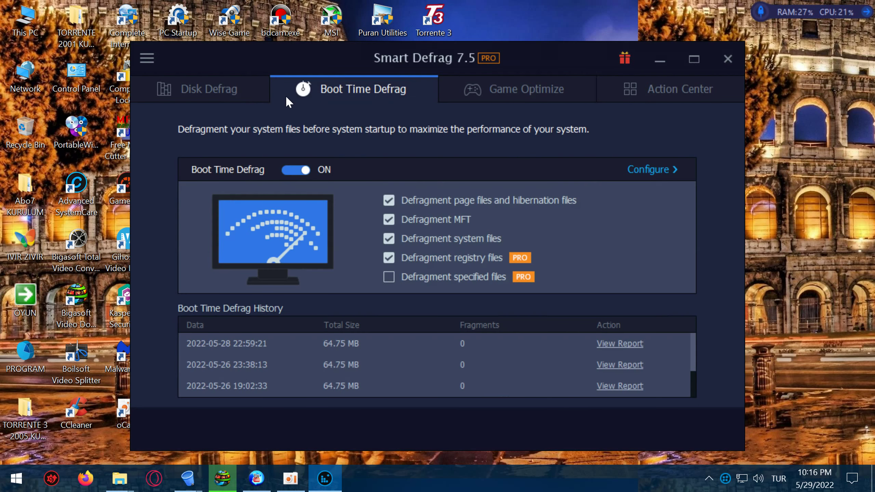
pyautogui.click(226, 93)
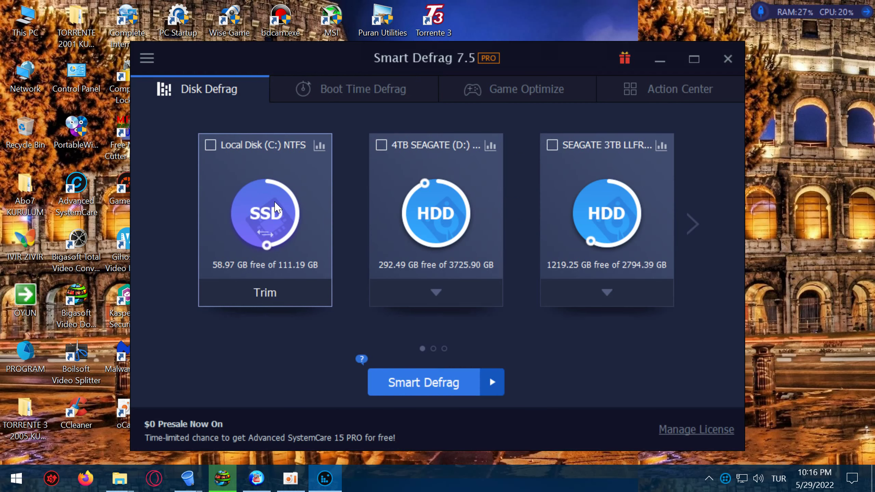
# Analyze Local Disk (C:) and the KIRMIZI TOSHIBA drive (F:) for fragmentation.
pyautogui.click(210, 145)
pyautogui.click(492, 382)
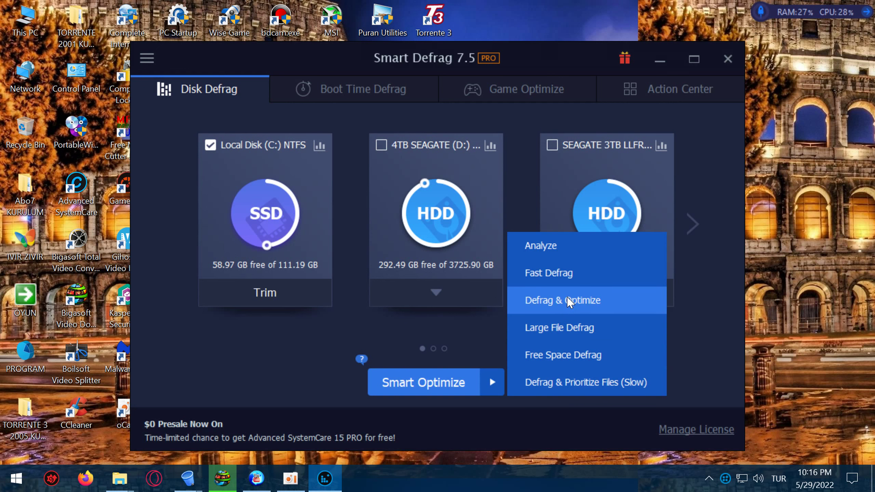
pyautogui.click(544, 246)
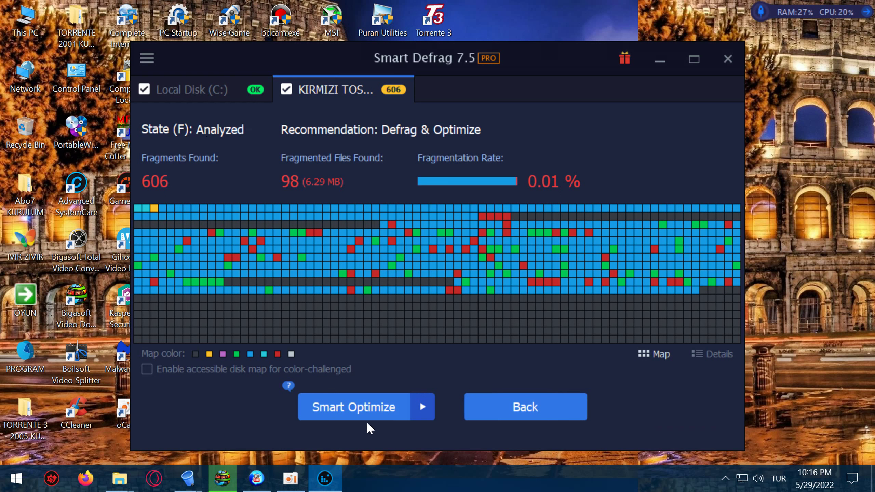
# Run Defrag & Optimize on the analyzed C: and F: drives, and finish to return to the drive overview.
pyautogui.click(423, 407)
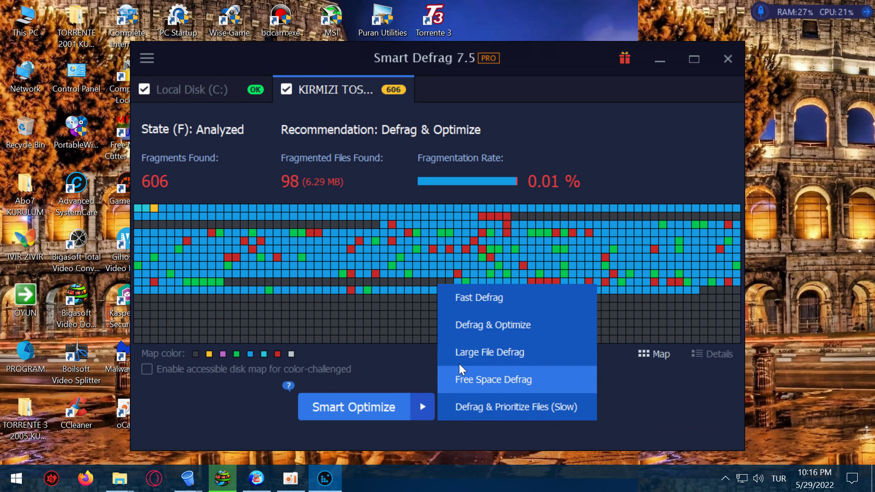
pyautogui.click(469, 329)
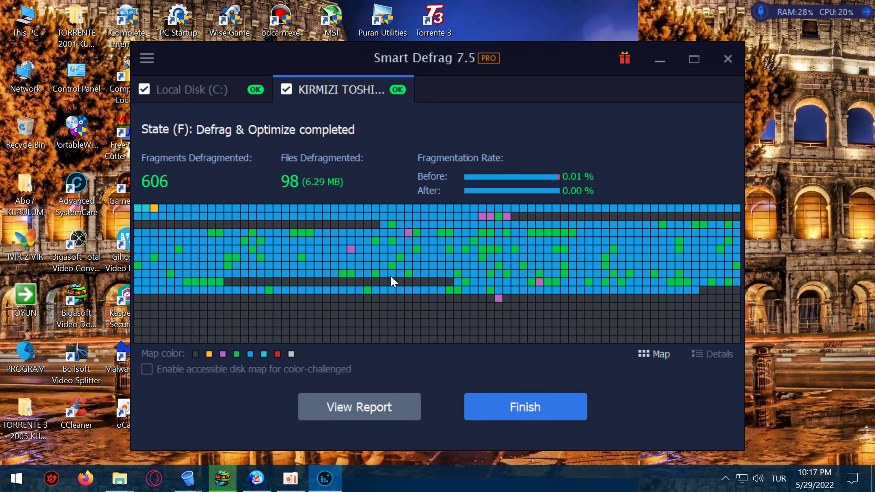
pyautogui.click(487, 405)
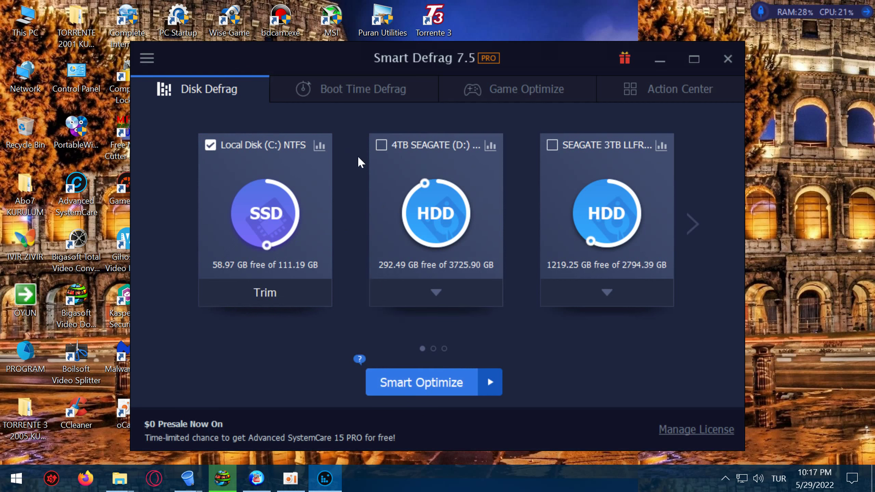
# Select all remaining hard drives, including the SEAGATE, SAMSUNG M3 and 1TB SONY drives, plus Windows Apps for defragmentation.
pyautogui.click(552, 145)
pyautogui.click(701, 228)
pyautogui.click(381, 145)
pyautogui.click(553, 145)
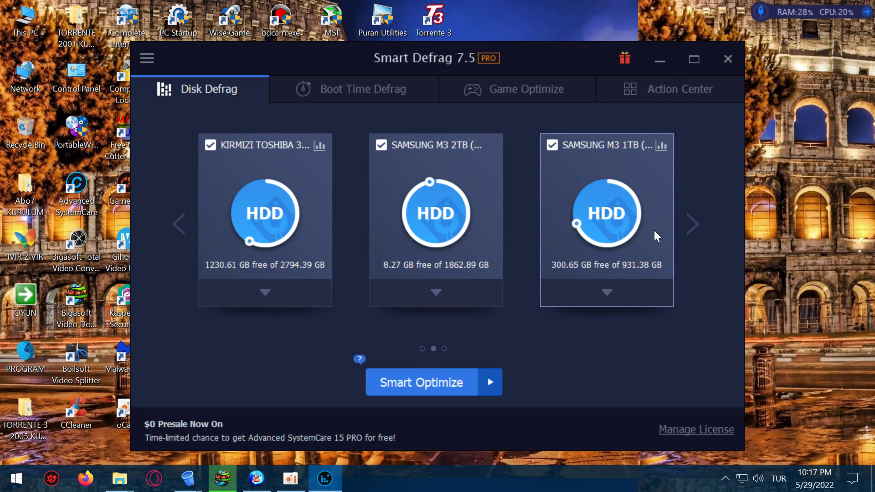
pyautogui.click(693, 224)
pyautogui.click(210, 146)
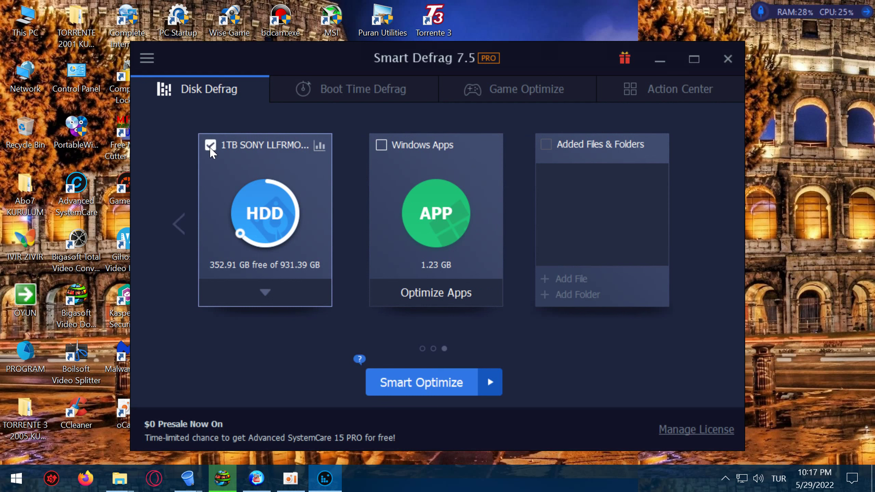
pyautogui.click(383, 146)
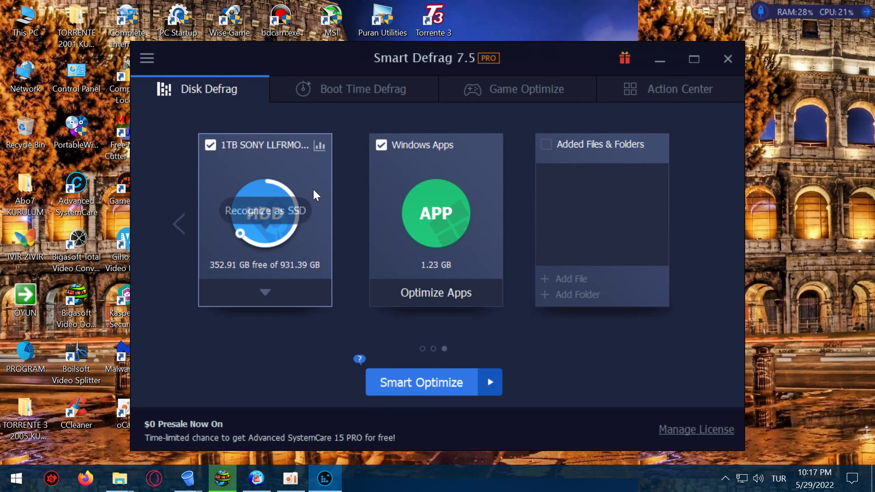
# Run Defrag & Optimize on all selected drives and Windows Apps, and move the window lower on the desktop.
pyautogui.click(178, 224)
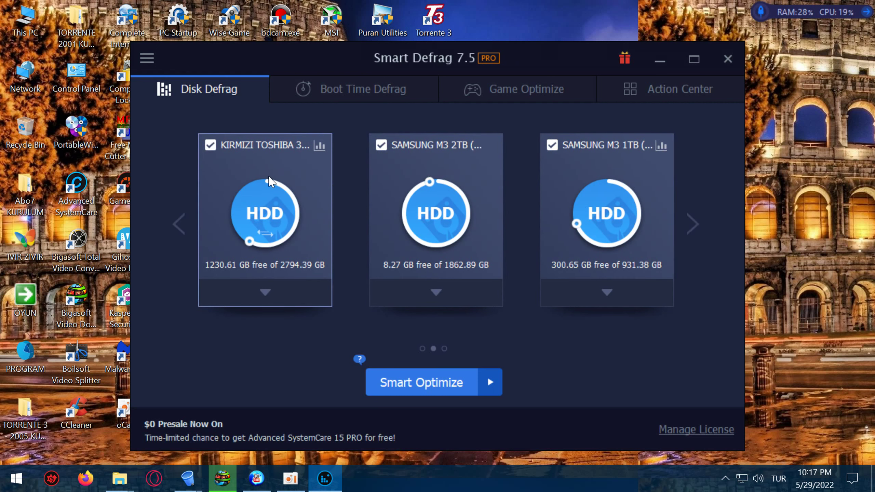
pyautogui.click(176, 226)
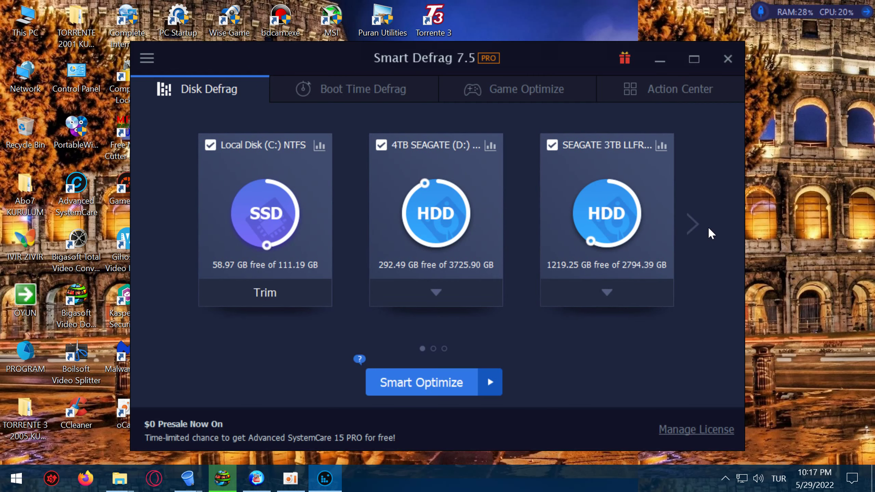
pyautogui.click(696, 230)
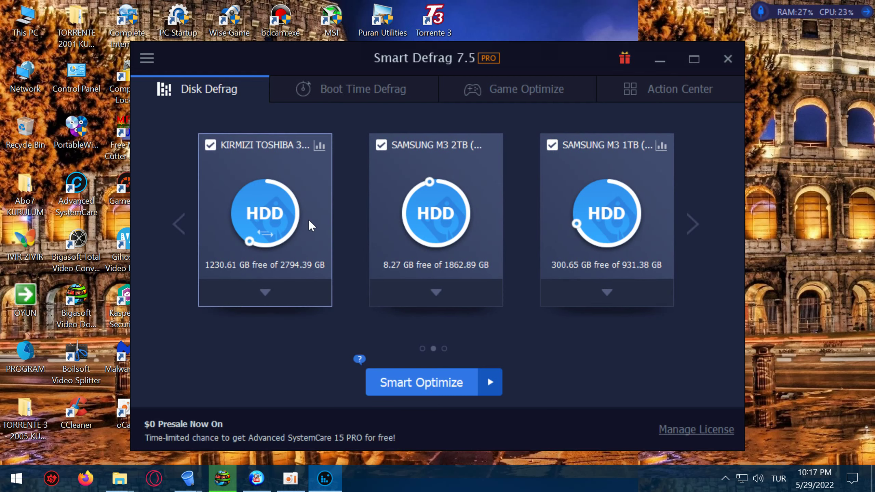
pyautogui.click(694, 224)
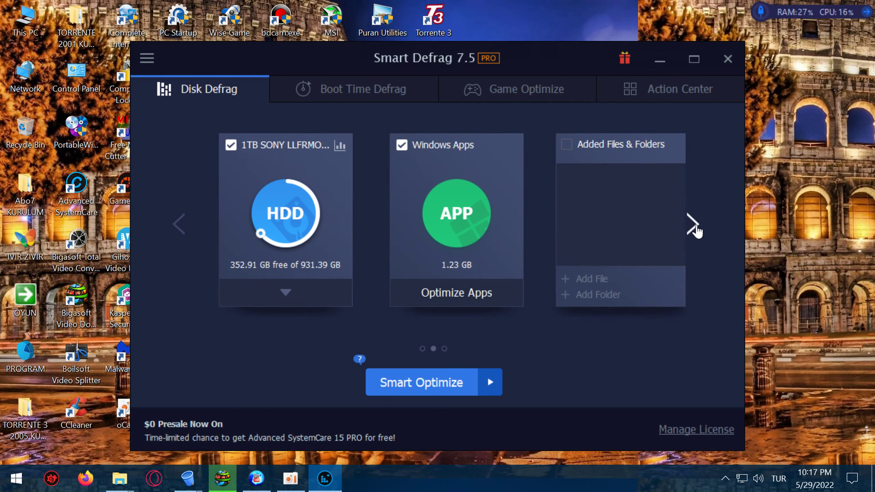
pyautogui.click(173, 233)
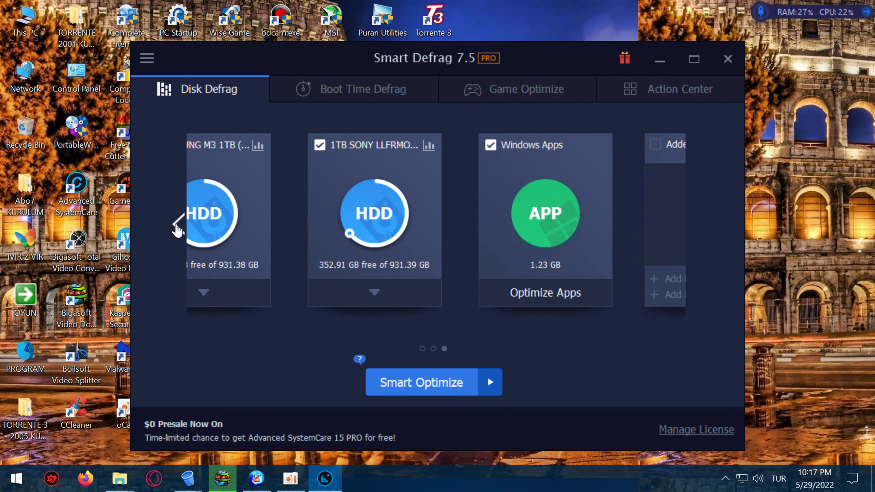
pyautogui.click(175, 228)
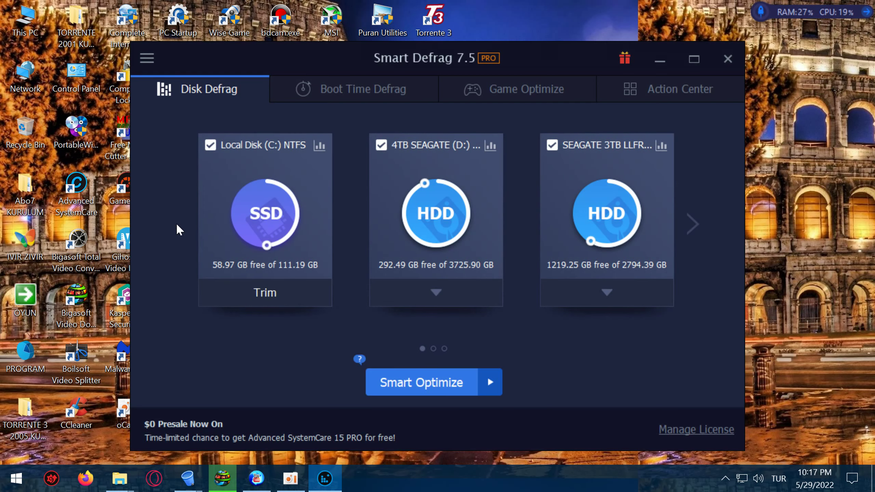
pyautogui.click(490, 382)
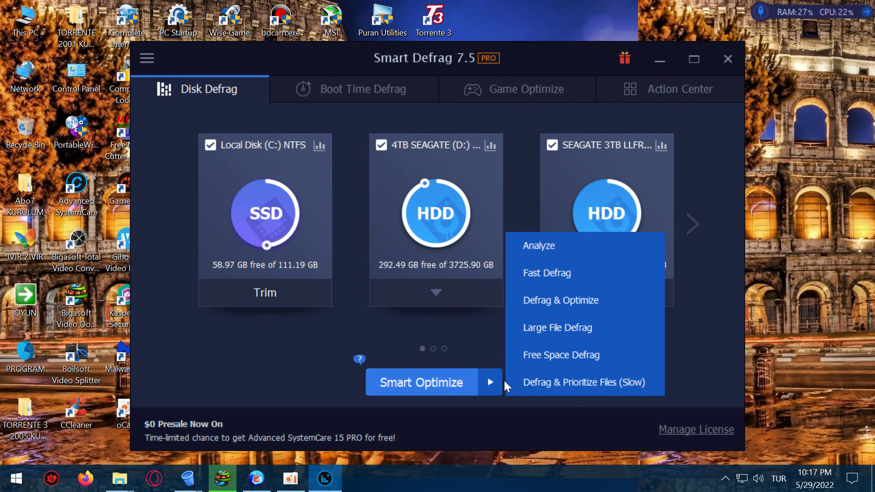
pyautogui.click(546, 301)
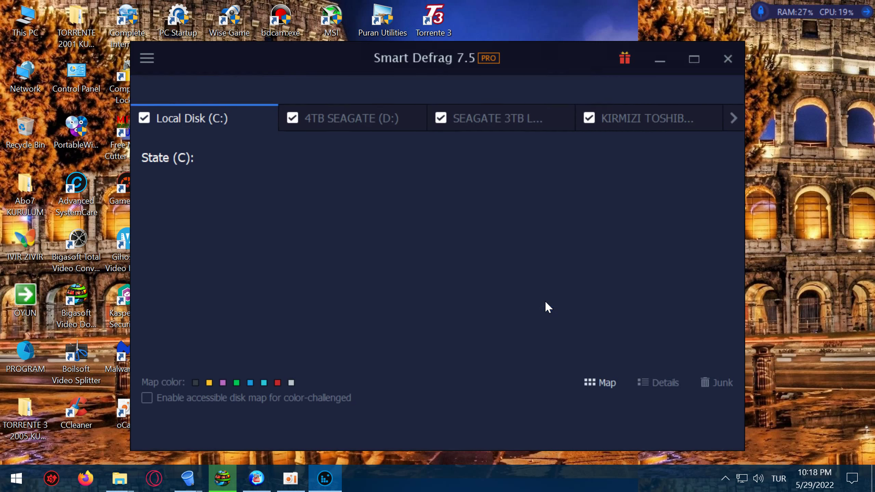
pyautogui.moveTo(549, 60); pyautogui.dragTo(552, 144)
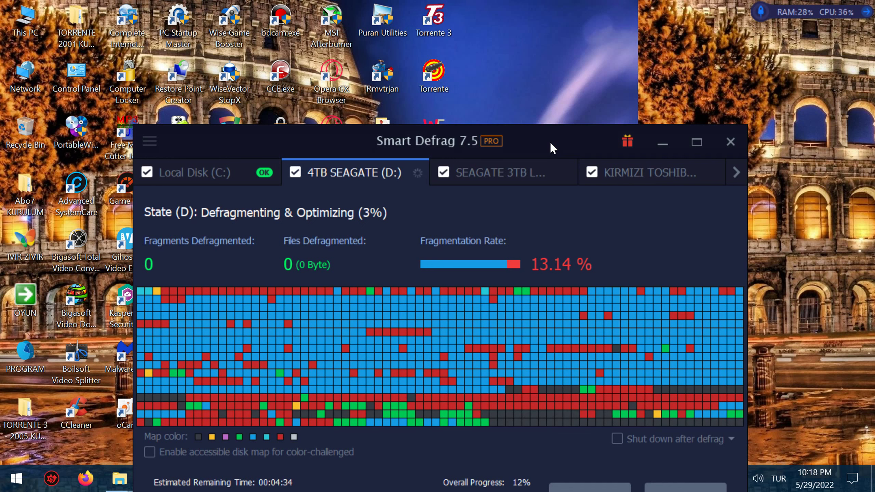
pyautogui.moveTo(549, 145); pyautogui.dragTo(547, 145)
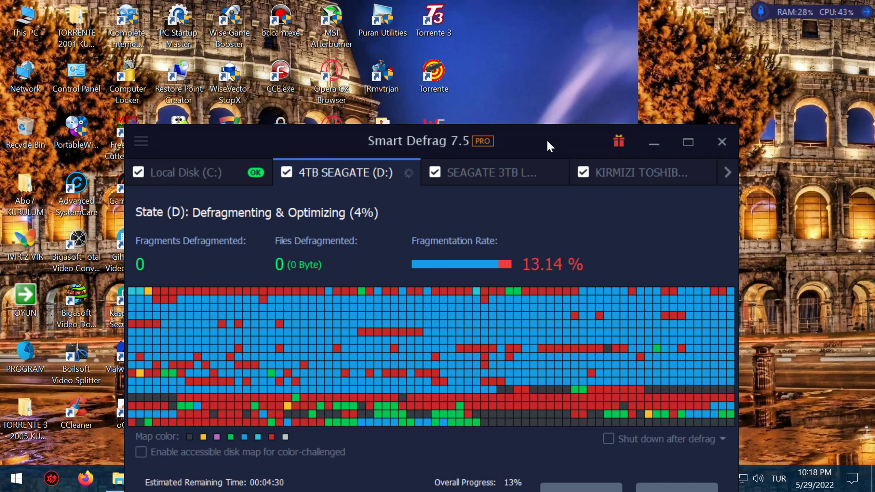